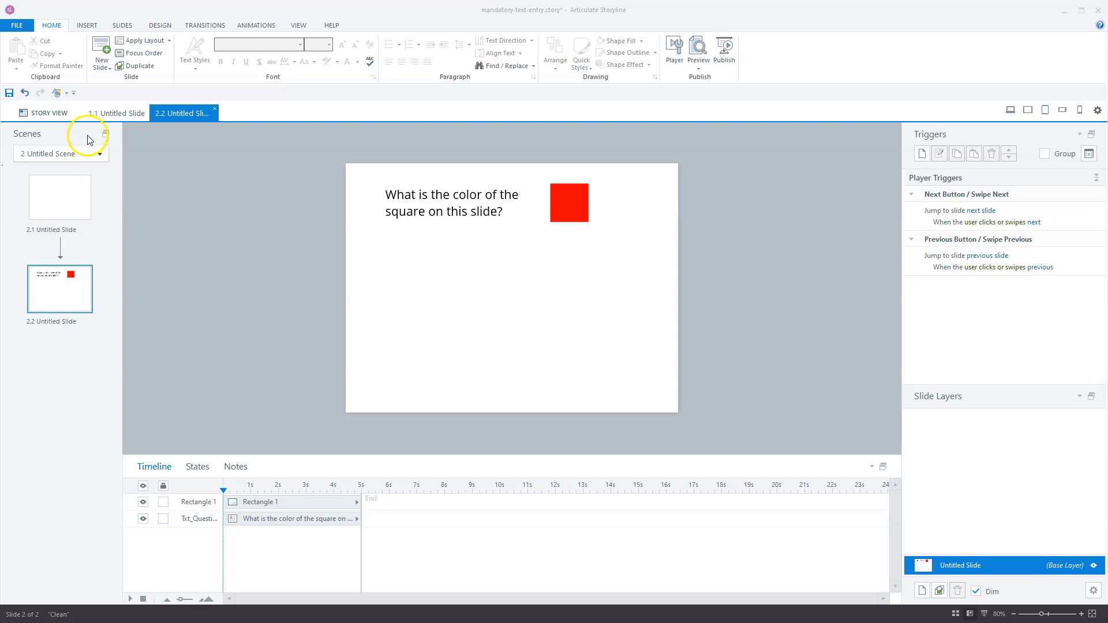
Step: Draw a text entry field below the question text on slide 2.2, storing input in TextEntry1
{"action": "left_click", "coordinate": [87, 25]}
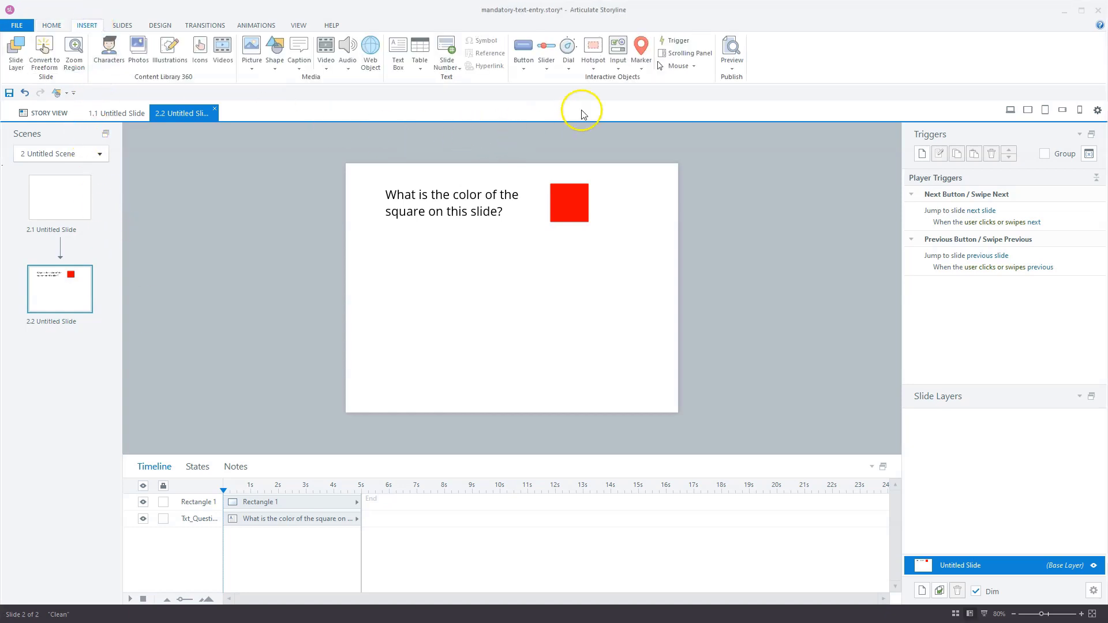
{"action": "left_click", "coordinate": [618, 66]}
{"action": "left_click", "coordinate": [473, 188]}
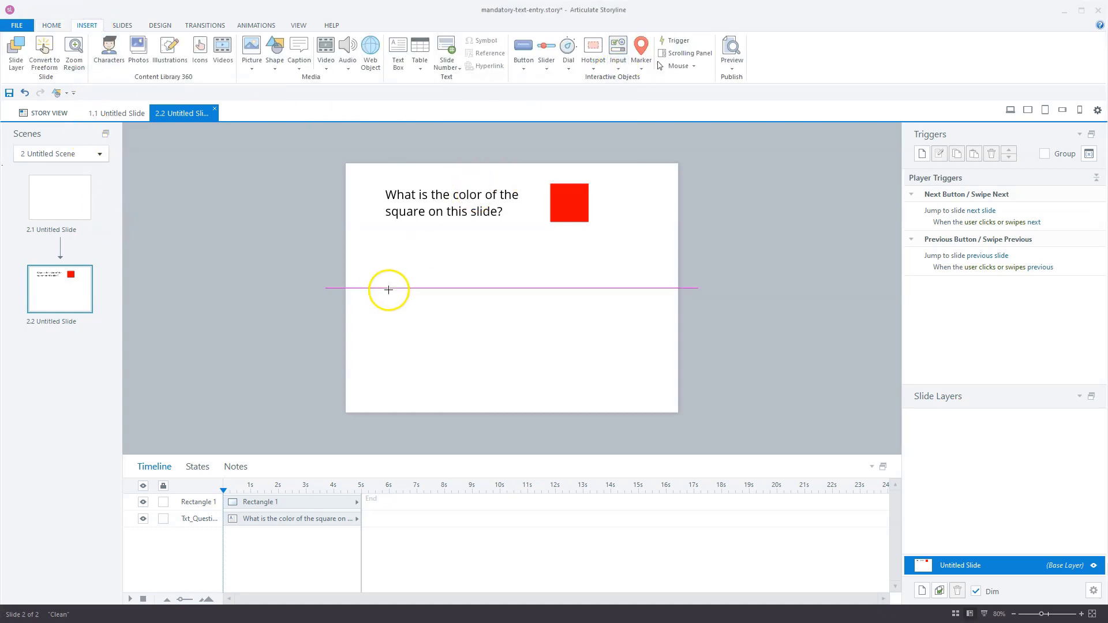
{"action": "mouse_move", "coordinate": [388, 287]}
{"action": "left_mouse_down"}
{"action": "mouse_move", "coordinate": [451, 272]}
{"action": "mouse_move", "coordinate": [508, 282]}
{"action": "left_mouse_up"}
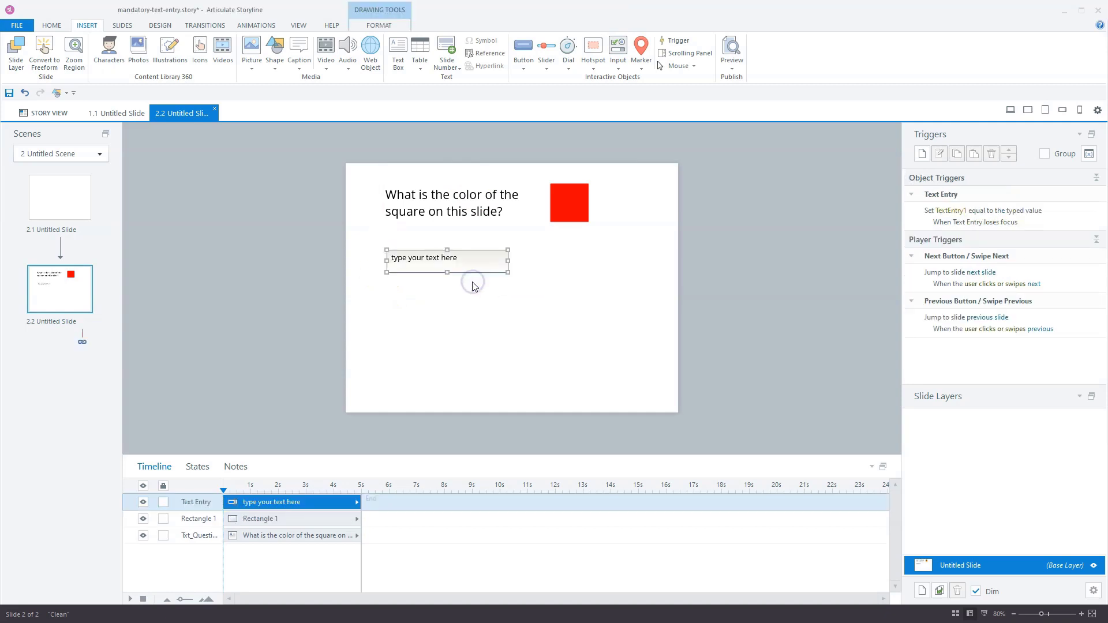
{"action": "left_click", "coordinate": [453, 272]}
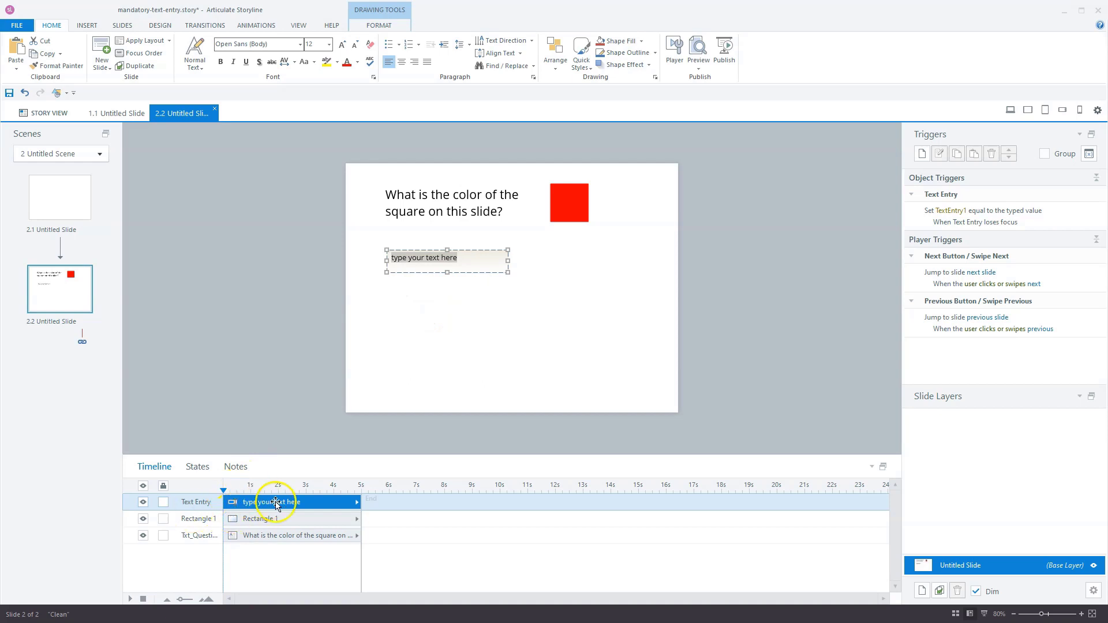
{"action": "left_click", "coordinate": [476, 259]}
{"action": "left_click", "coordinate": [80, 25]}
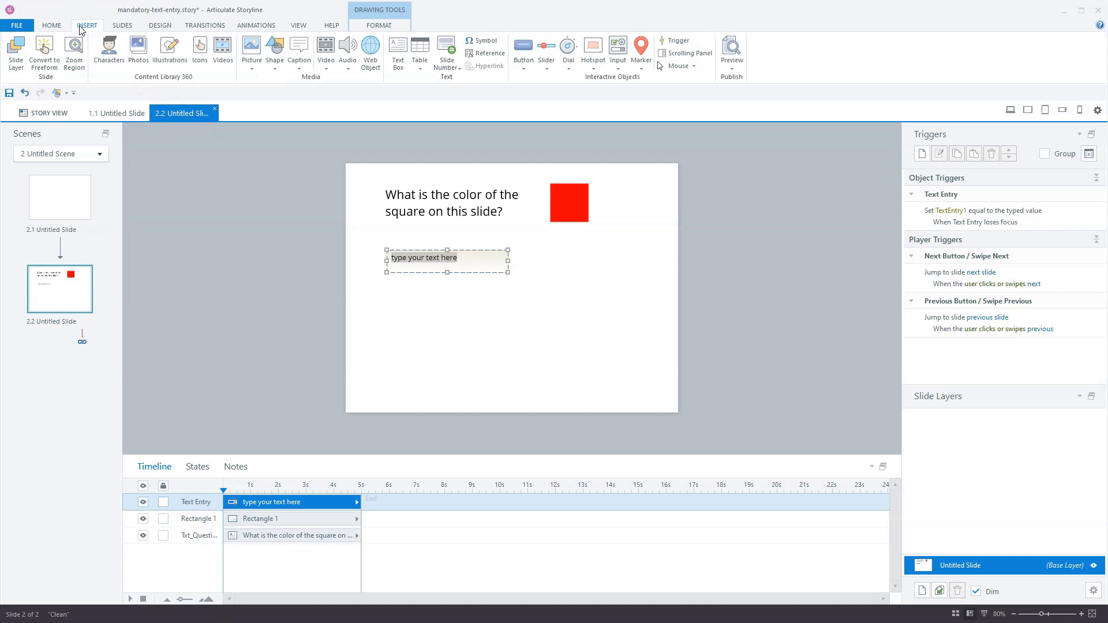
Step: Draw a button to the right of the text entry and label it 'submit'
{"action": "left_click", "coordinate": [525, 65]}
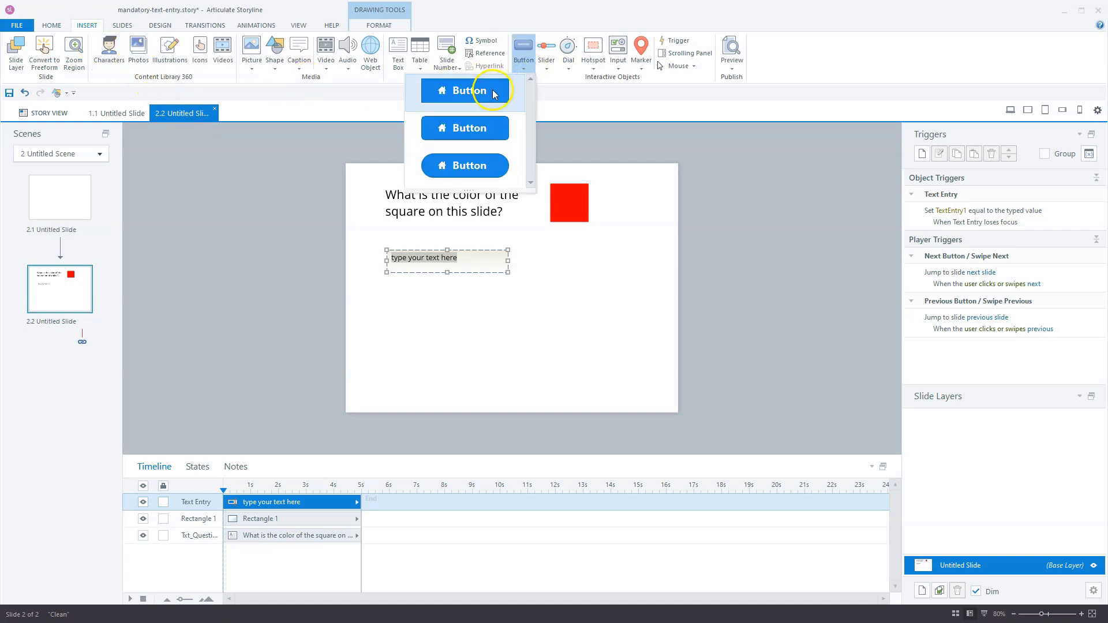
{"action": "left_click", "coordinate": [486, 122]}
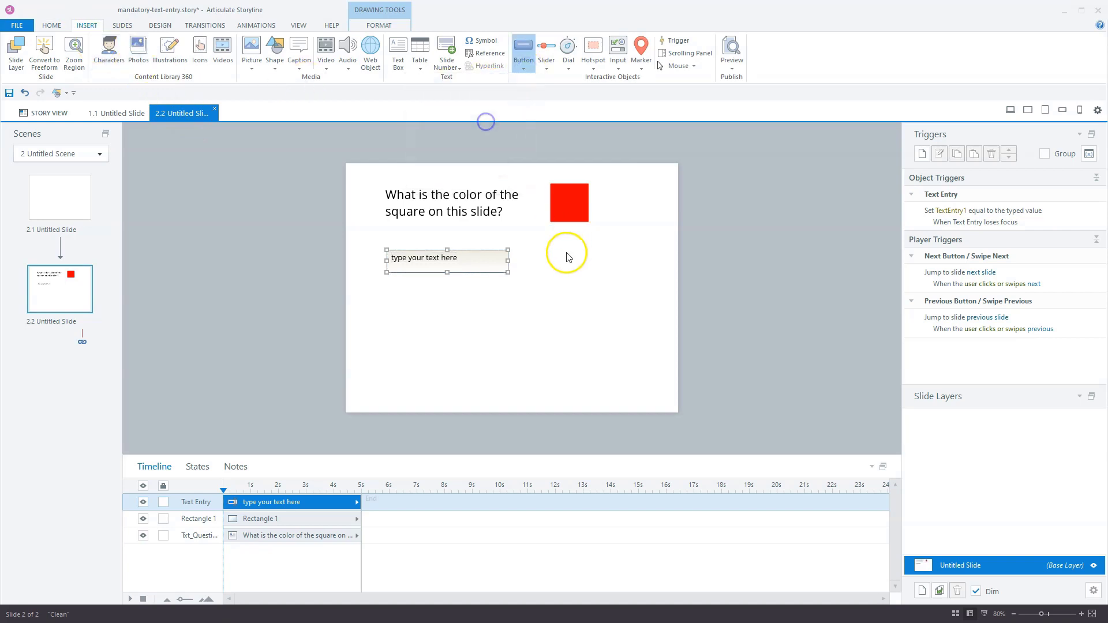
{"action": "left_click_drag", "start_coordinate": [534, 249], "coordinate": [616, 274]}
{"action": "type", "text": "submit"}
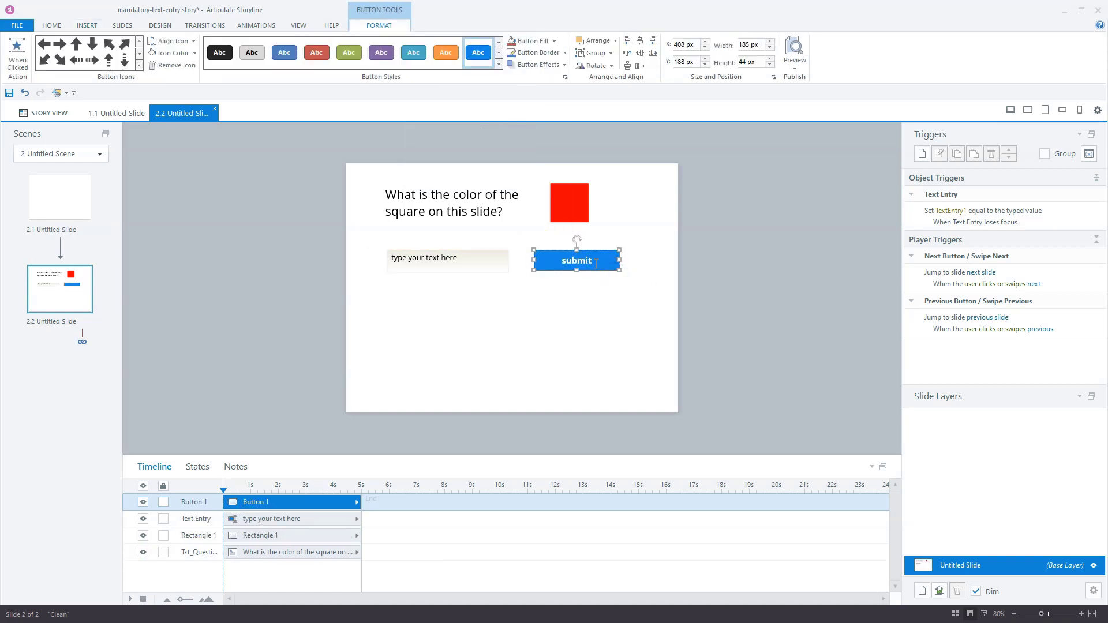
Step: Add a right-arrow icon aligned right on the button and rename it Btn_Submit
{"action": "left_click", "coordinate": [60, 44]}
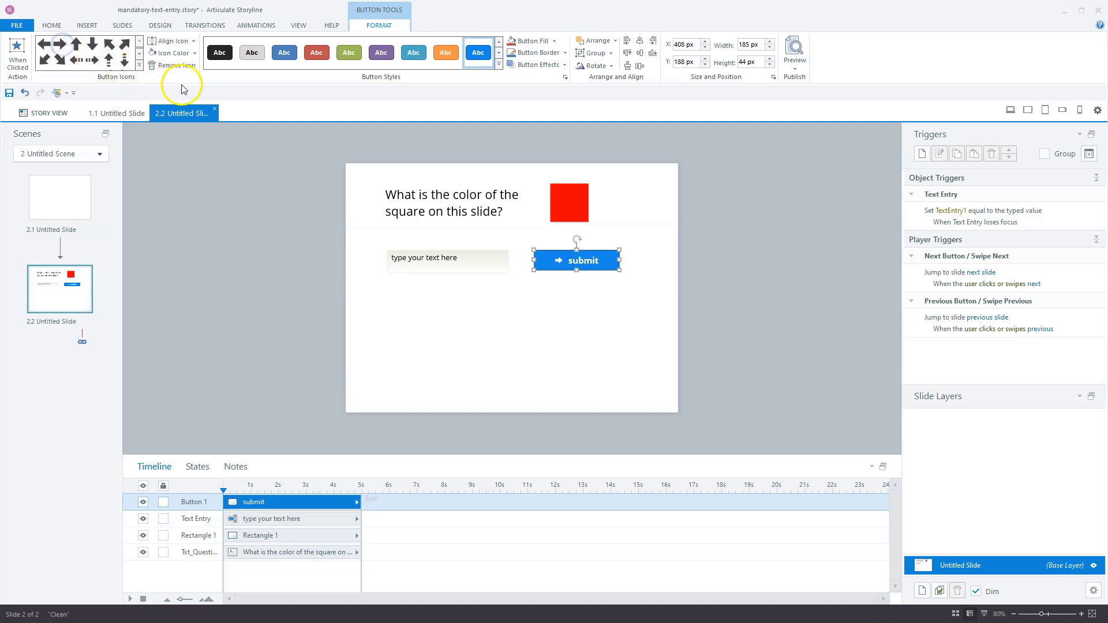
{"action": "left_click", "coordinate": [194, 41]}
{"action": "left_click", "coordinate": [148, 75]}
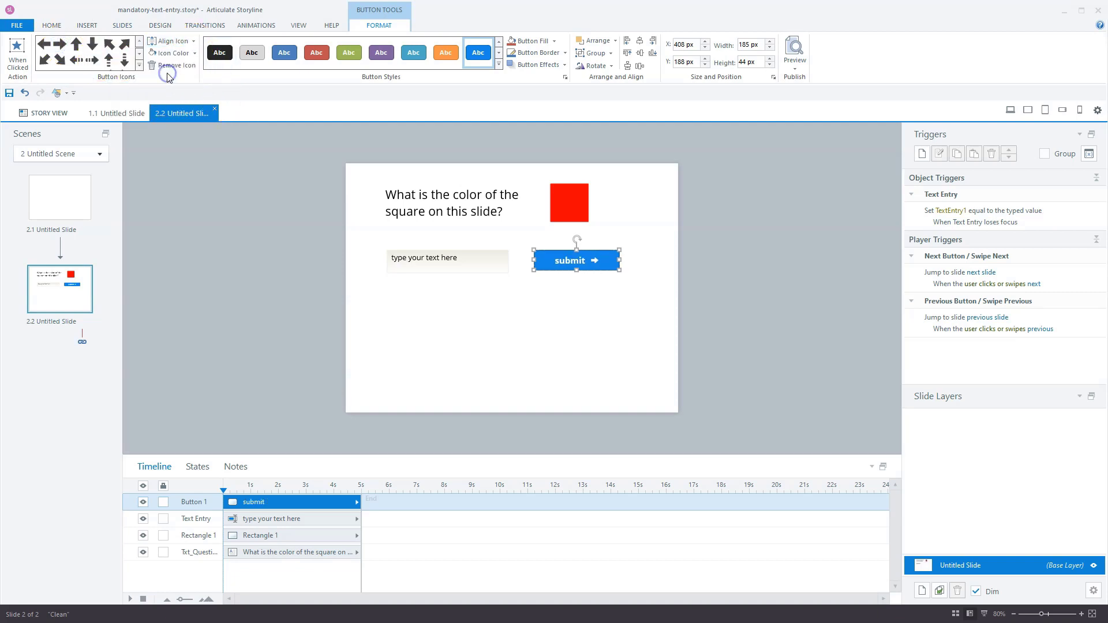
{"action": "double_click", "coordinate": [193, 502]}
{"action": "type", "text": "Btn_Submit"}
{"action": "left_click", "coordinate": [213, 378]}
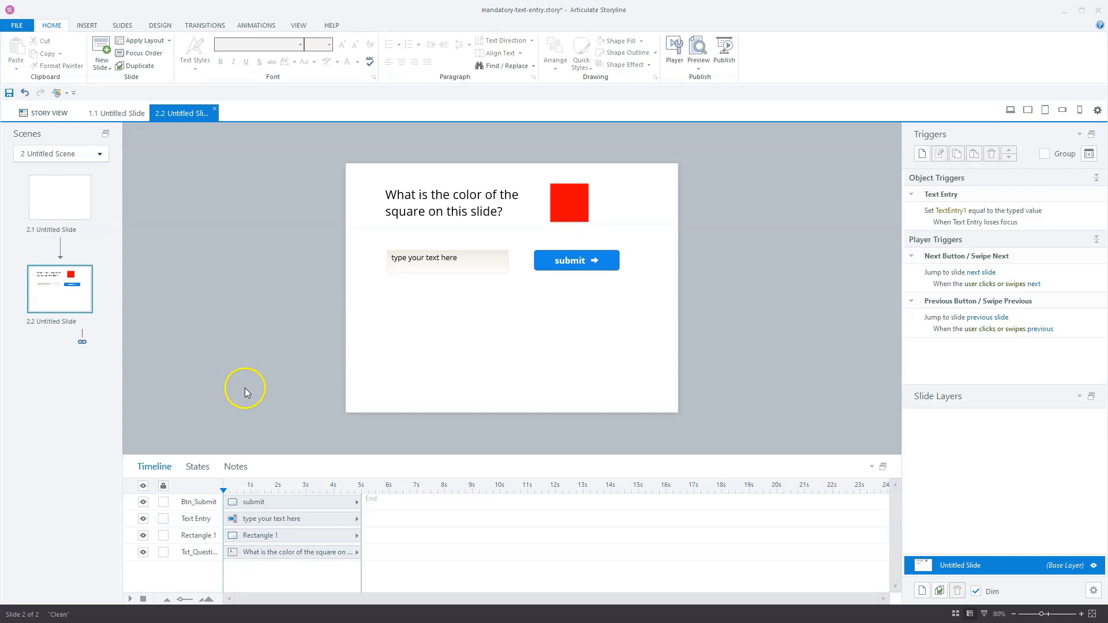
Step: Add a new slide layer named Correct
{"action": "left_click", "coordinate": [921, 591]}
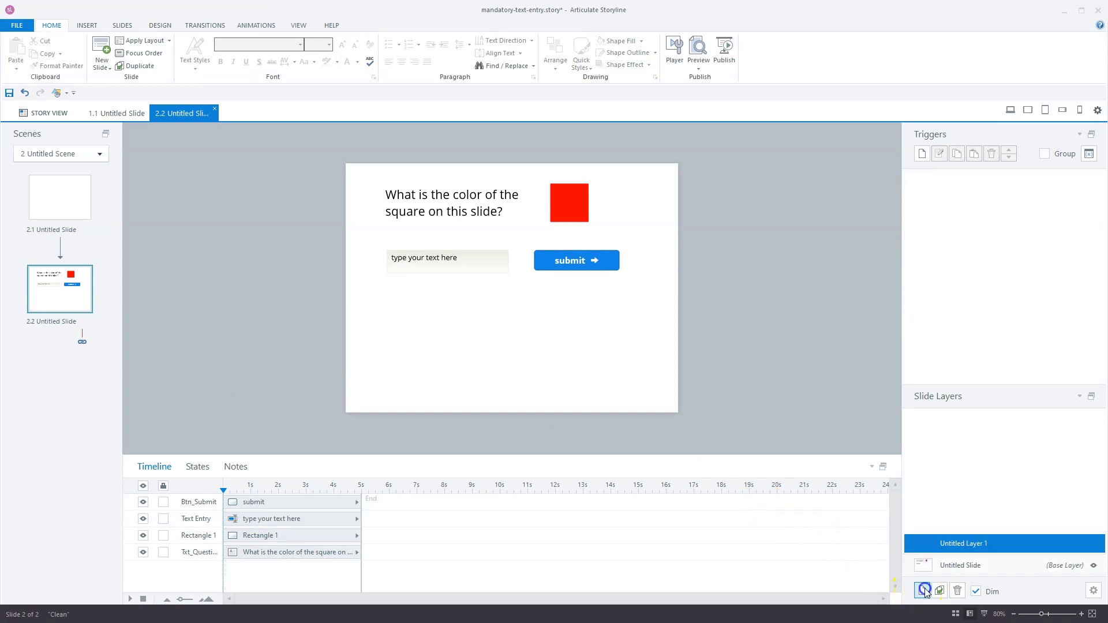
{"action": "double_click", "coordinate": [963, 540]}
{"action": "type", "text": "Correct"}
{"action": "left_click", "coordinate": [928, 546]}
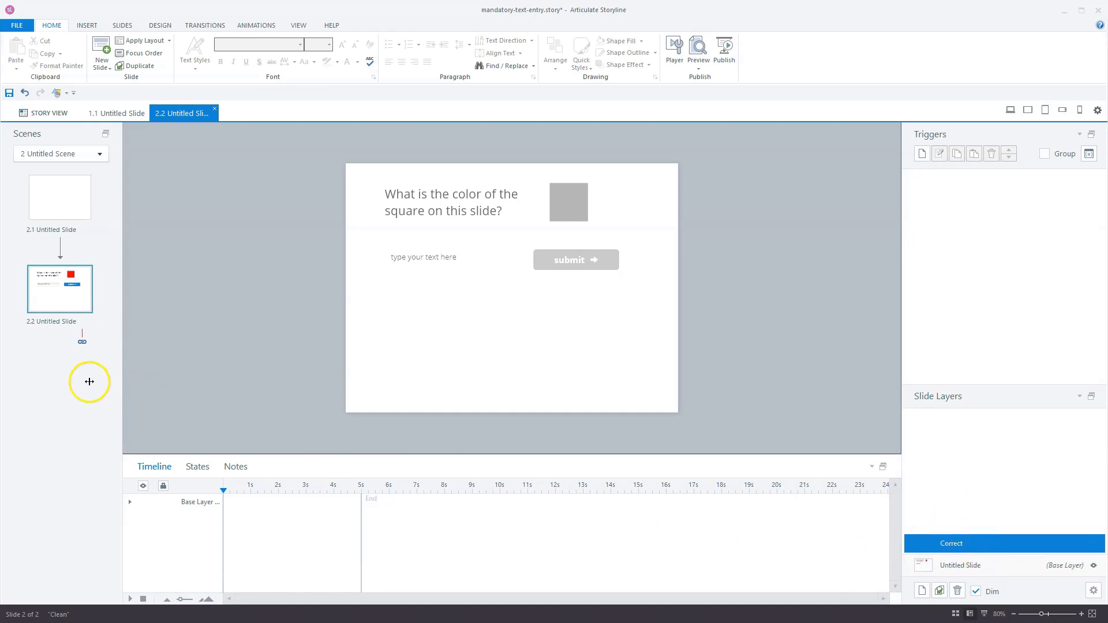
Step: Apply the Correct Feedback layout to the layer and set its message to 'That's correct'
{"action": "right_click", "coordinate": [75, 300]}
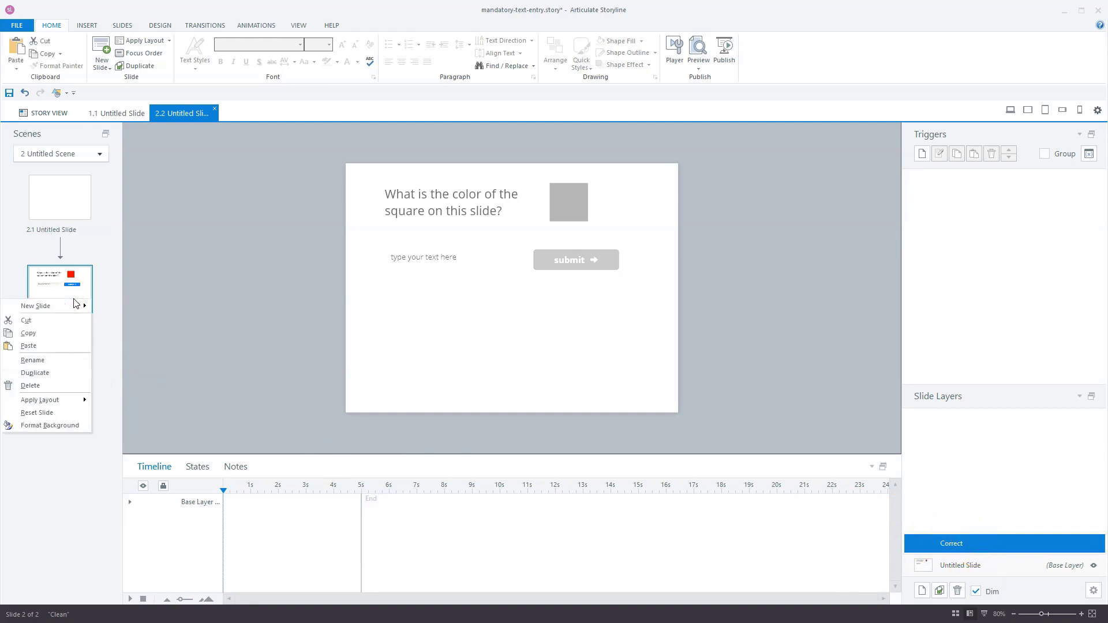
{"action": "left_click", "coordinate": [67, 399]}
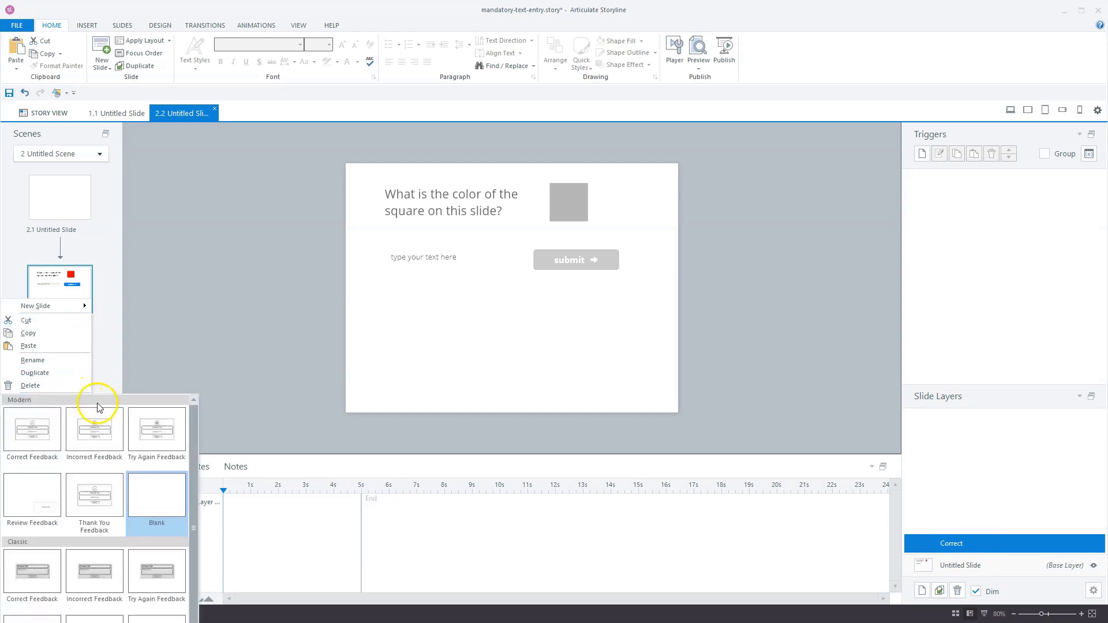
{"action": "left_click", "coordinate": [46, 439]}
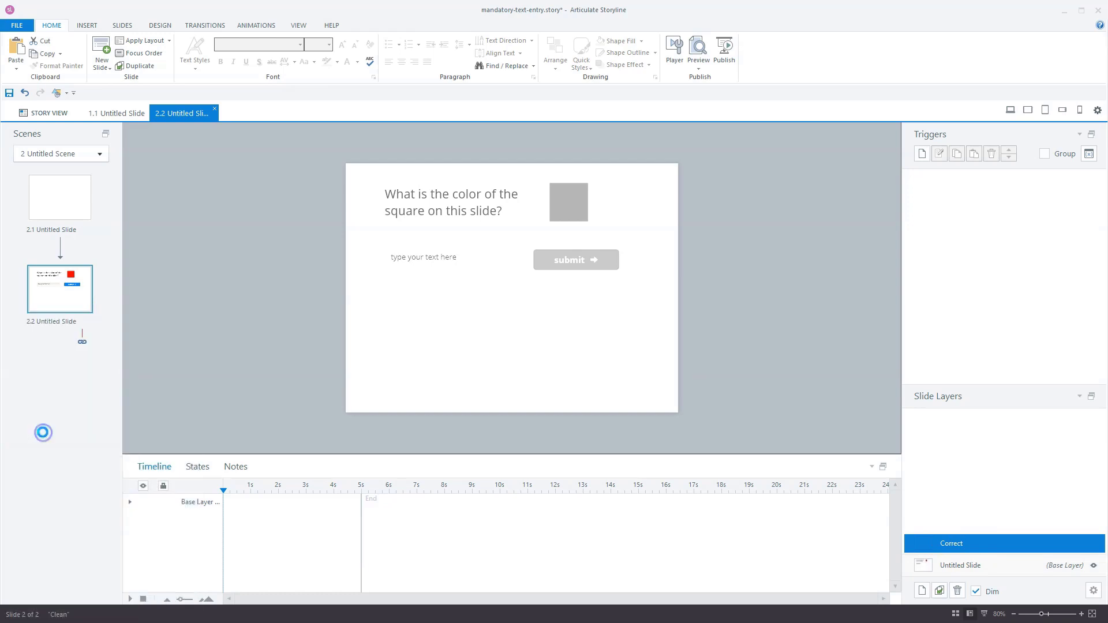
{"action": "left_click", "coordinate": [503, 300]}
{"action": "left_click", "coordinate": [507, 298]}
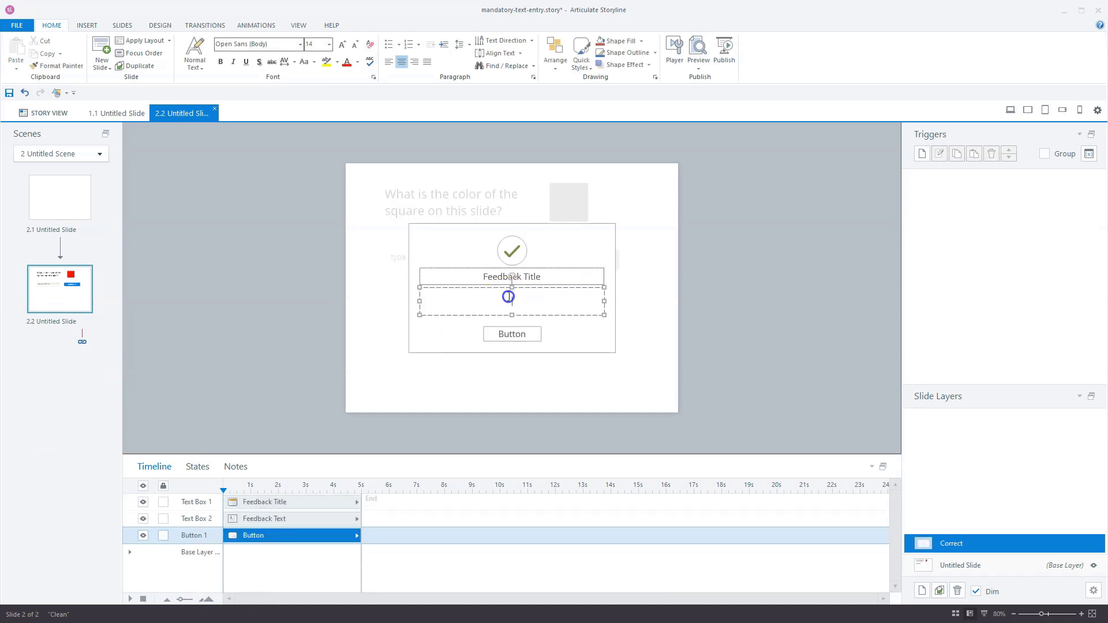
{"action": "type", "text": "That's corre"}
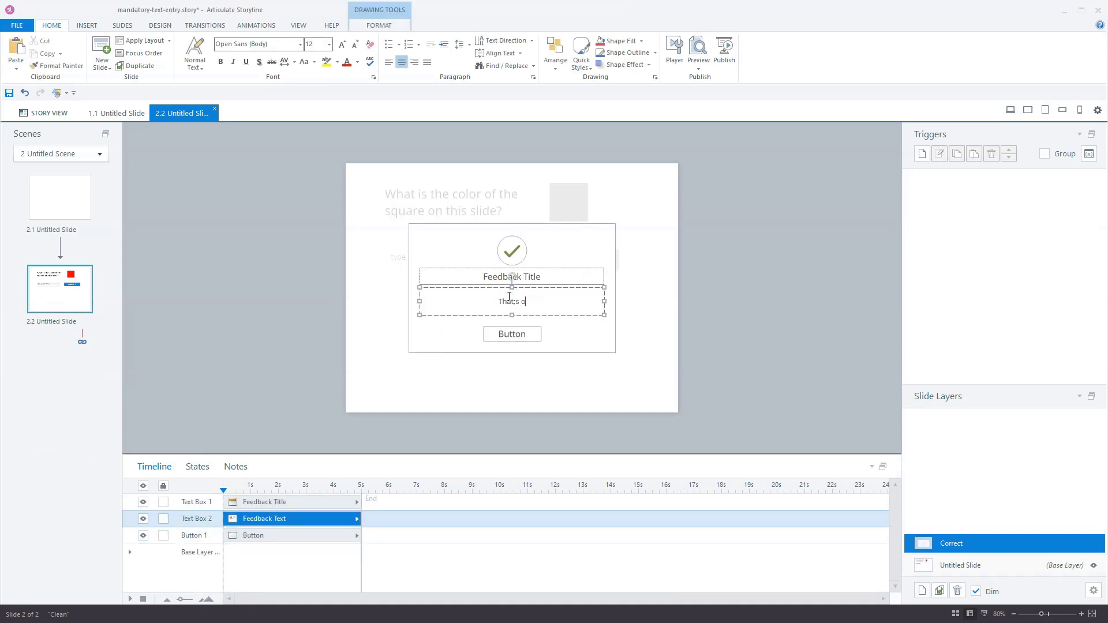
{"action": "type", "text": "ct"}
{"action": "left_click", "coordinate": [759, 331]}
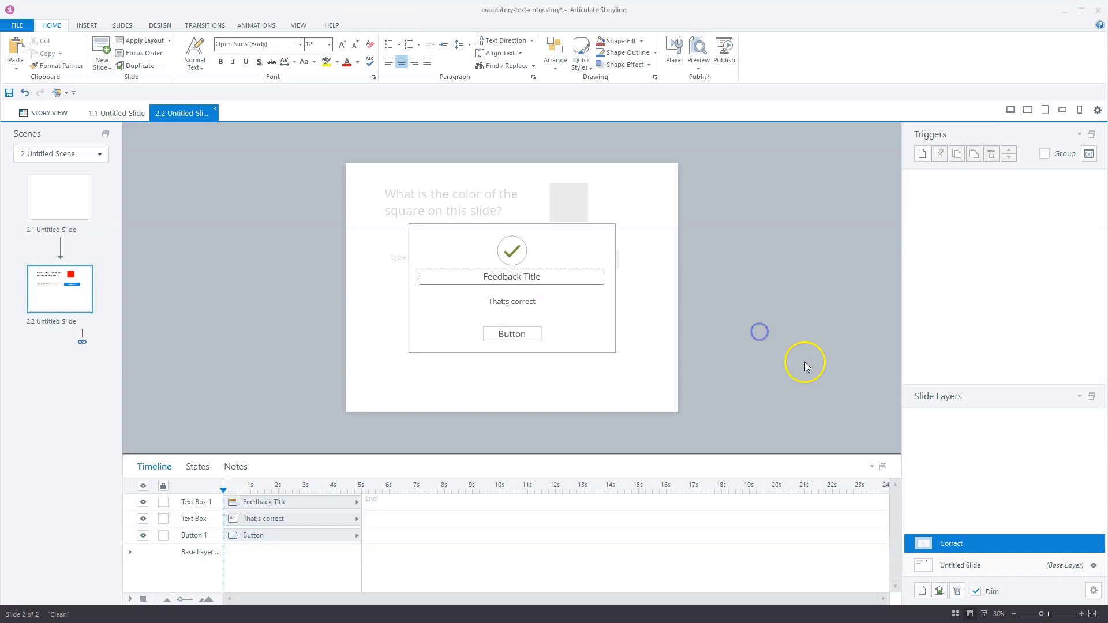
Step: Add another slide layer named Incorrect
{"action": "left_click", "coordinate": [922, 590]}
{"action": "type", "text": "Incorrect"}
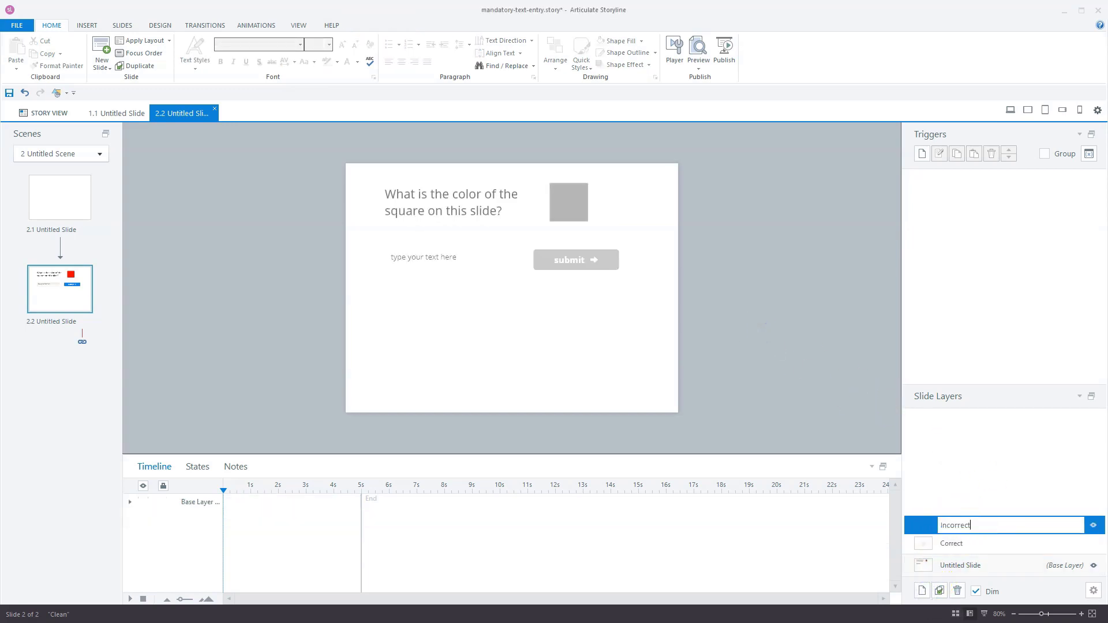
{"action": "left_click", "coordinate": [208, 379]}
Step: Apply the Incorrect Feedback layout and type 'That's wrong. The right answer is Red.' as feedback
{"action": "right_click", "coordinate": [73, 290]}
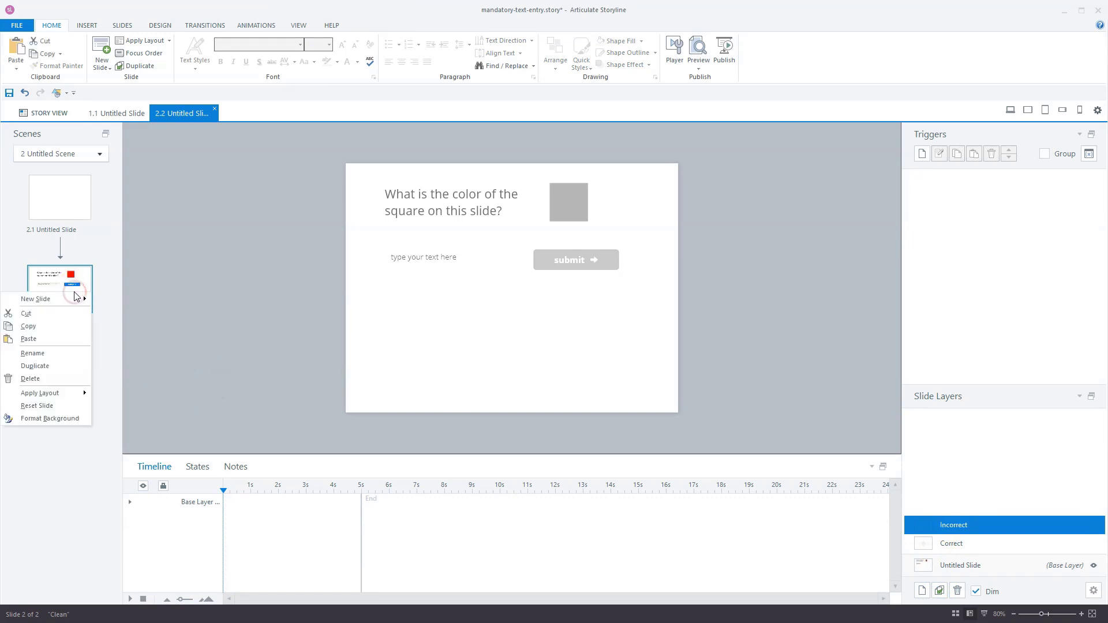
{"action": "left_click", "coordinate": [40, 393]}
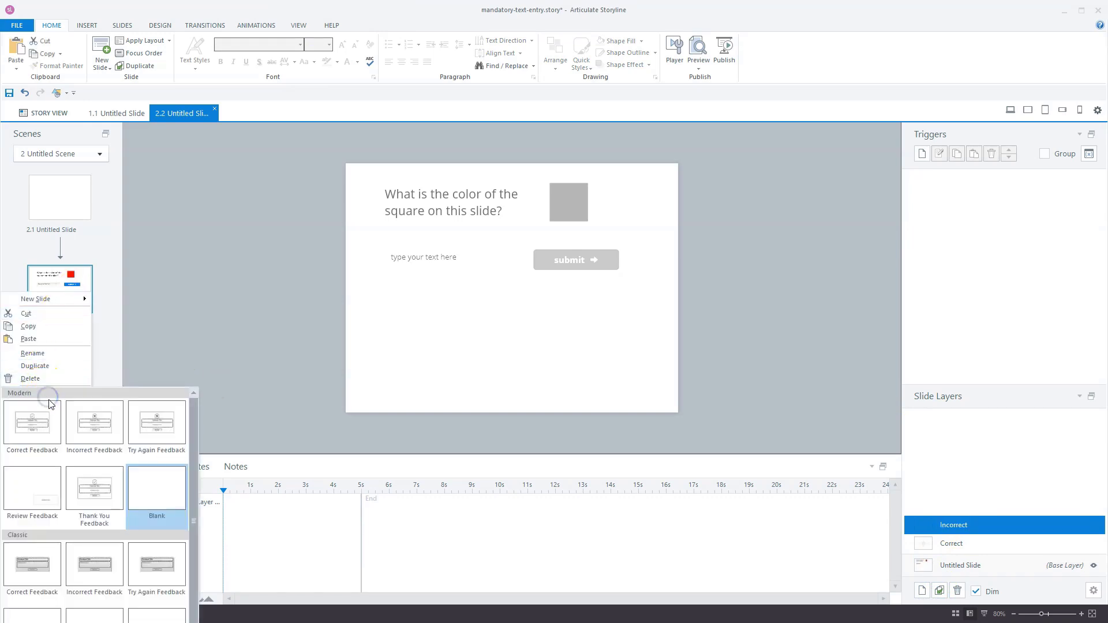
{"action": "left_click", "coordinate": [104, 439]}
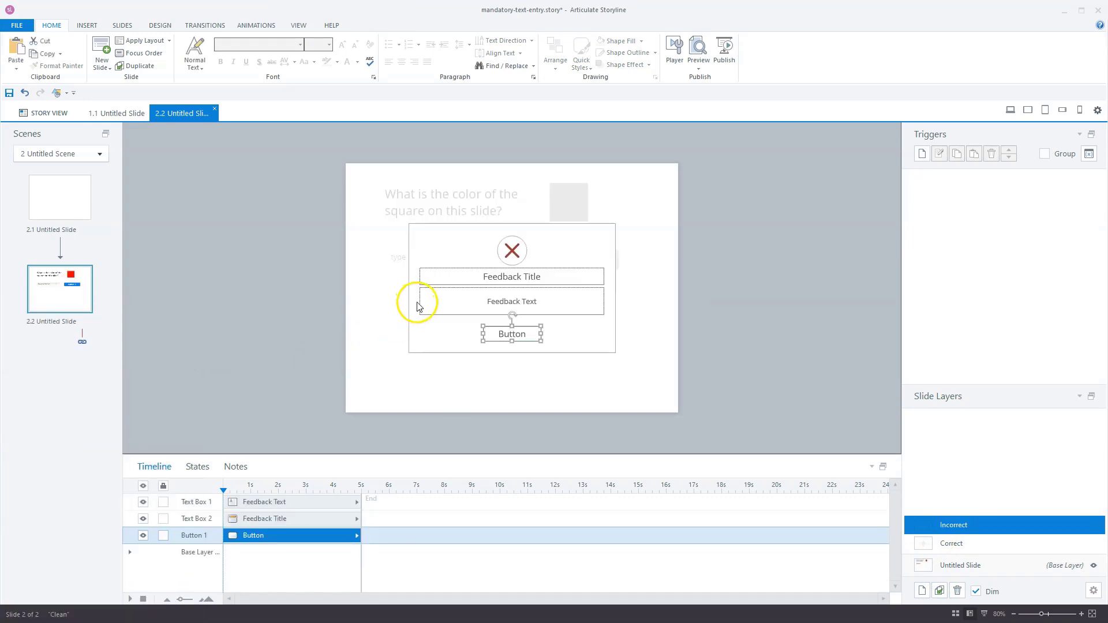
{"action": "left_click", "coordinate": [546, 301]}
{"action": "left_click", "coordinate": [485, 300]}
{"action": "type", "text": "That"}
{"action": "key", "text": "BackSpace"}
{"action": "key", "text": "BackSpace"}
{"action": "type", "text": "at's wo"}
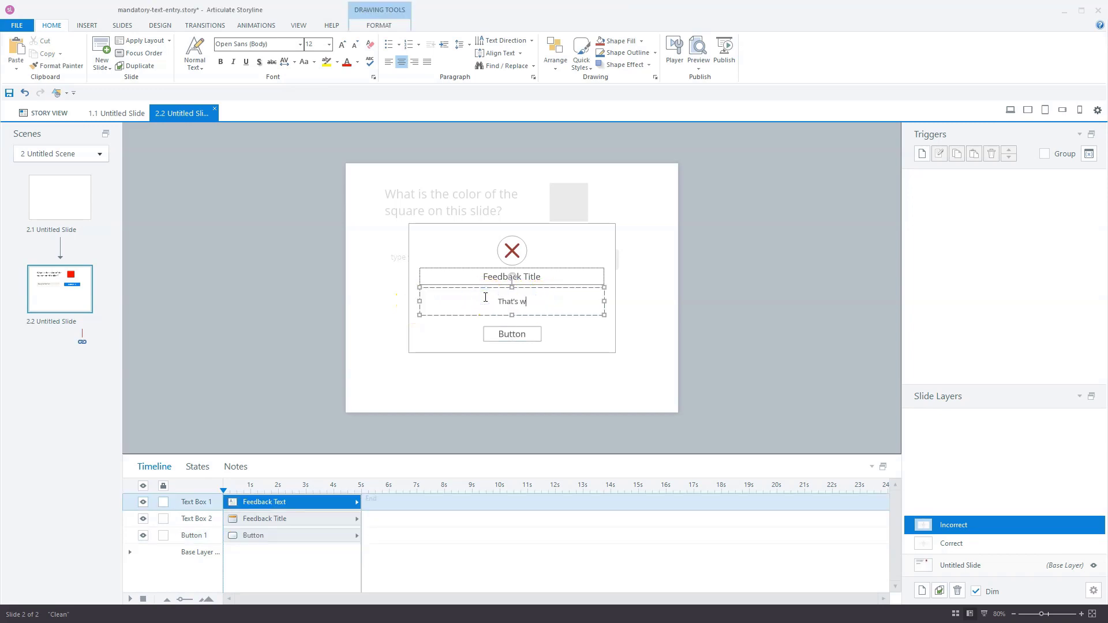
{"action": "type", "text": "rong. The right answer is Red."}
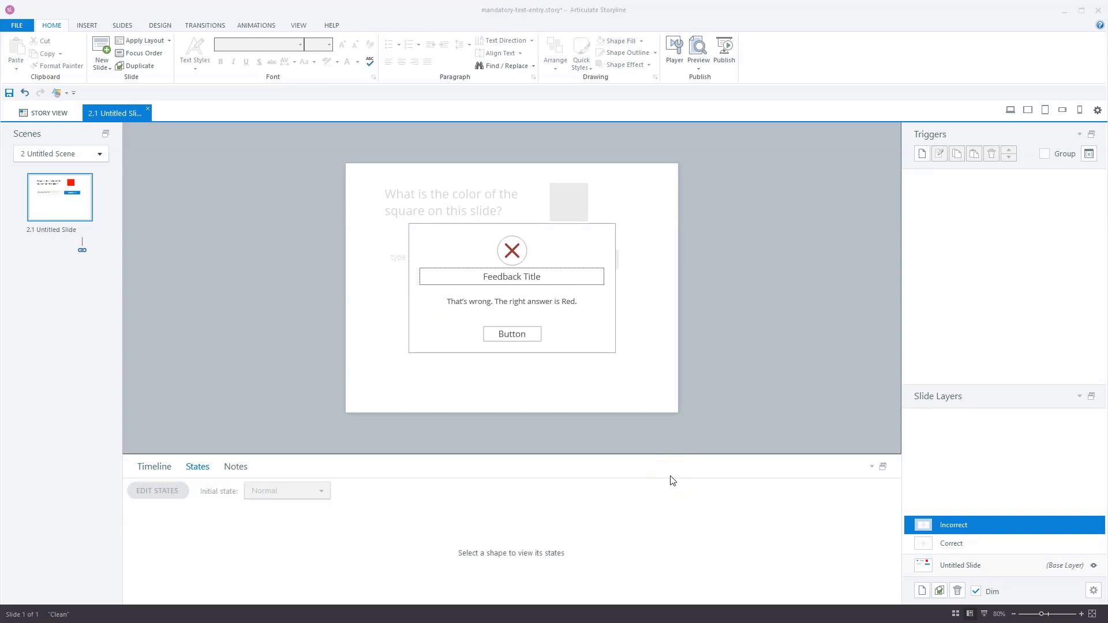
Step: On the base layer, paste the fill-in warning text under the answer box, initially Hidden
{"action": "left_click", "coordinate": [987, 563]}
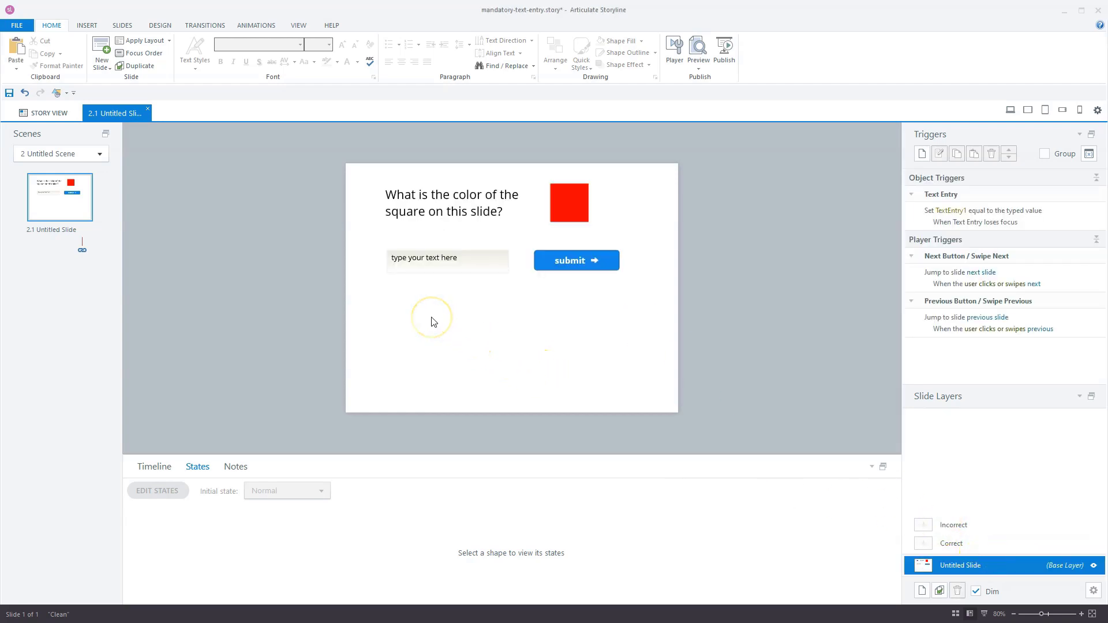
{"action": "mouse_move", "coordinate": [279, 215]}
{"action": "left_mouse_down"}
{"action": "mouse_move", "coordinate": [470, 312]}
{"action": "mouse_move", "coordinate": [411, 304]}
{"action": "left_mouse_up"}
{"action": "left_click", "coordinate": [412, 307]}
{"action": "left_click", "coordinate": [410, 306]}
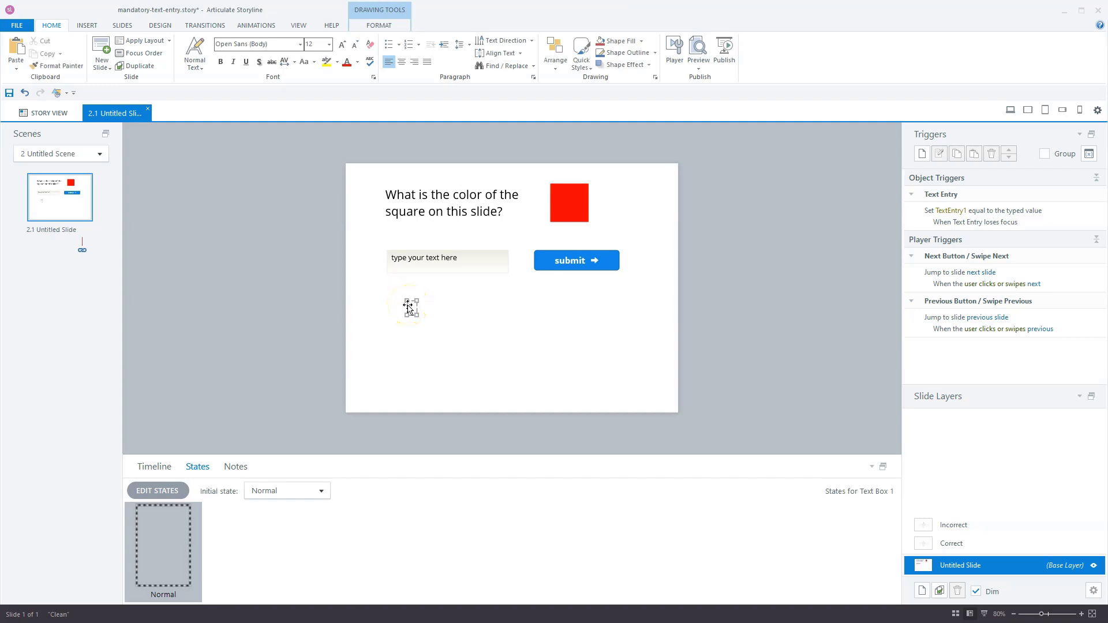
{"action": "type", "text": "You must fill in an answer before you can click submit"}
{"action": "left_click", "coordinate": [439, 301]}
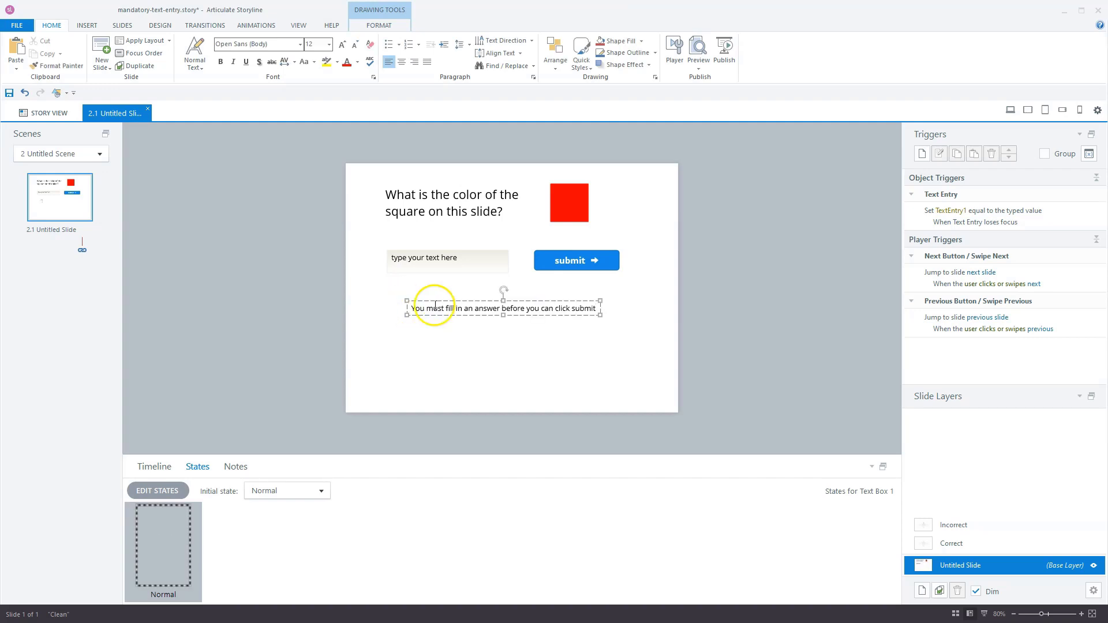
{"action": "left_click_drag", "start_coordinate": [446, 301], "coordinate": [425, 292]}
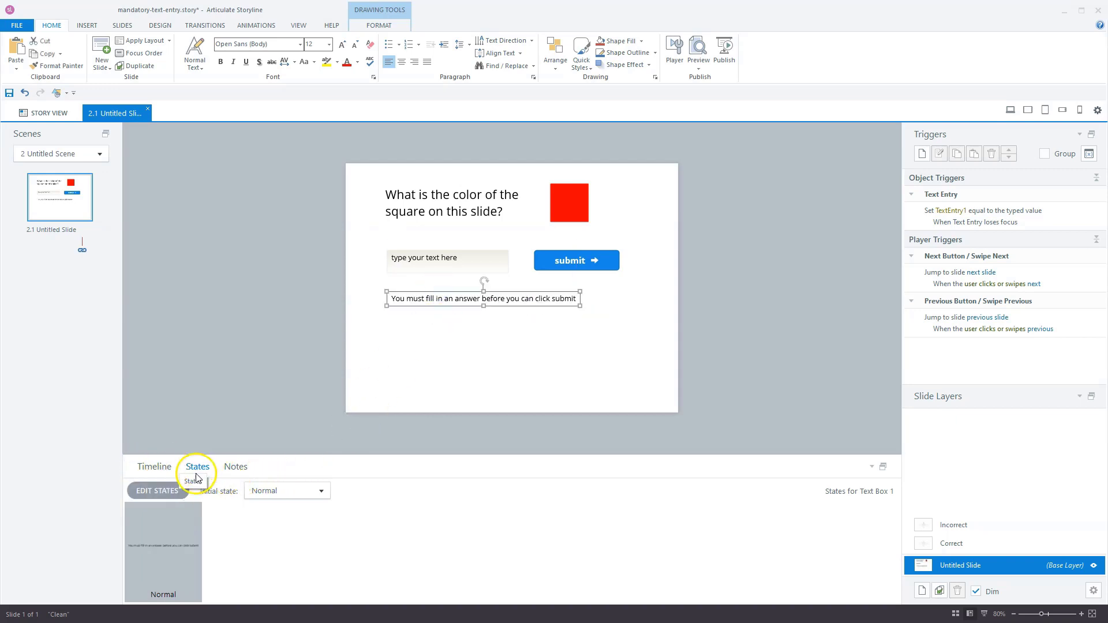
{"action": "left_click", "coordinate": [269, 491]}
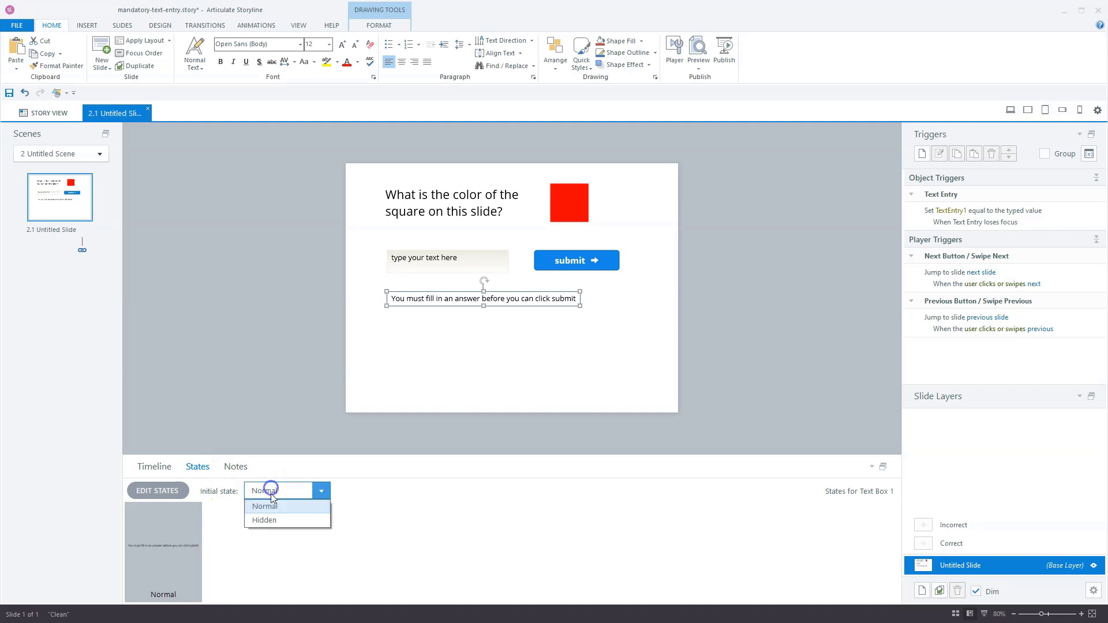
{"action": "left_click", "coordinate": [267, 518]}
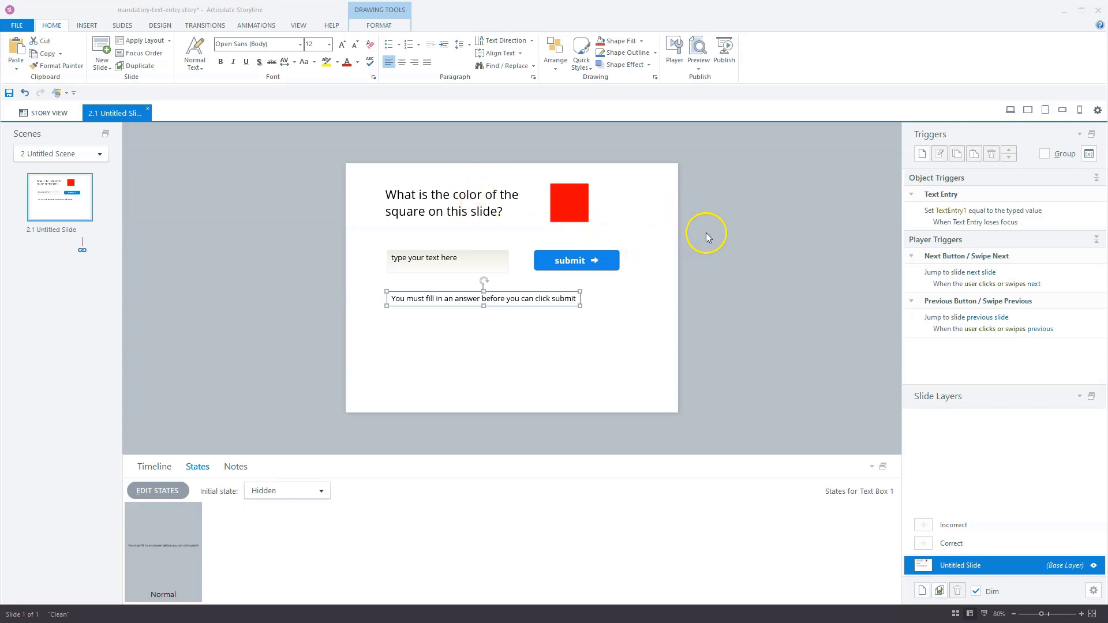
Step: Create a new trigger on the submit button that shows the Correct layer
{"action": "left_click", "coordinate": [610, 251]}
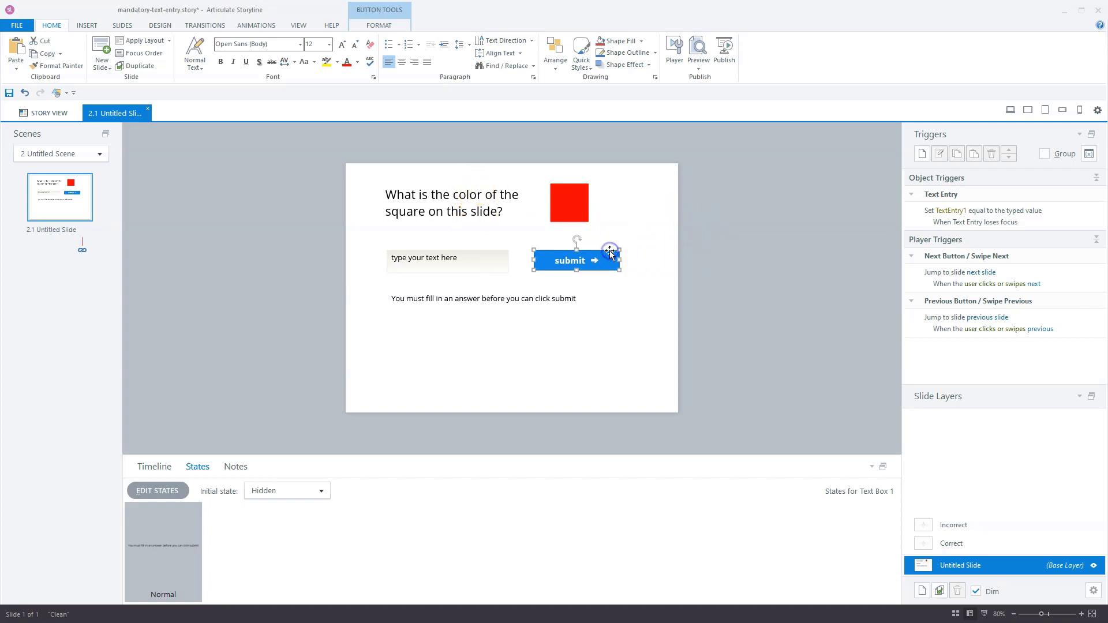
{"action": "left_click", "coordinate": [922, 153]}
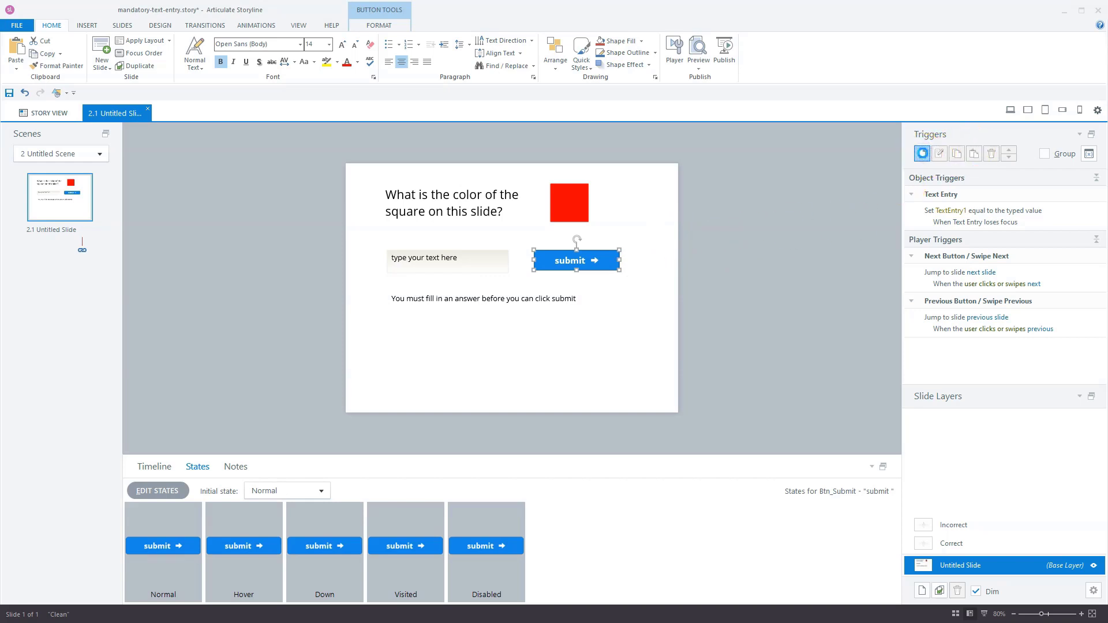
{"action": "left_click_drag", "start_coordinate": [502, 209], "coordinate": [270, 195]}
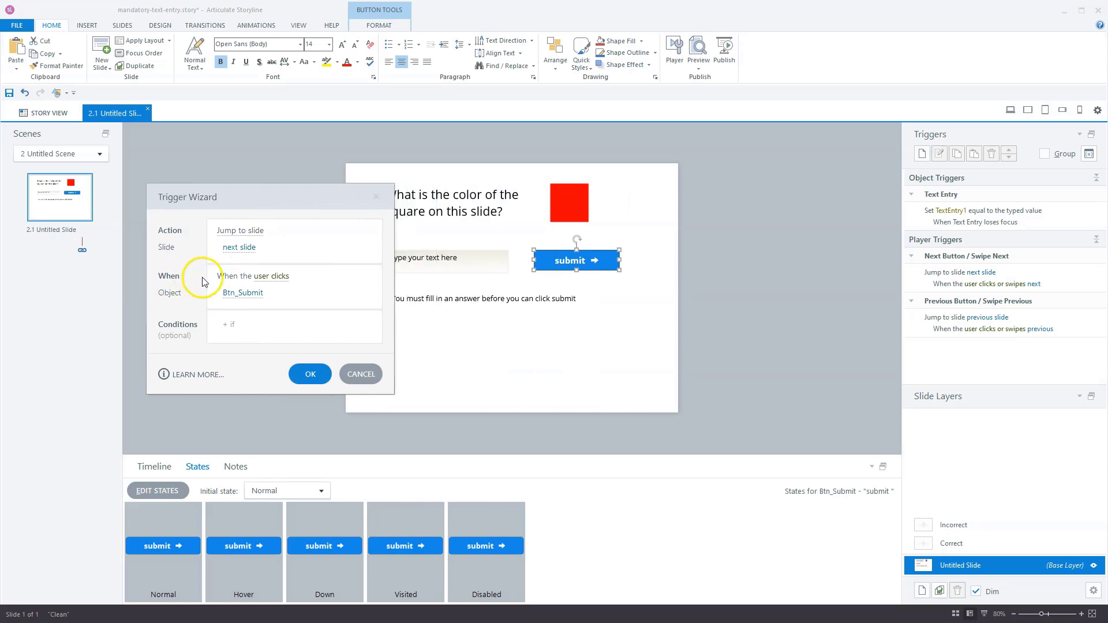
{"action": "left_click", "coordinate": [254, 231]}
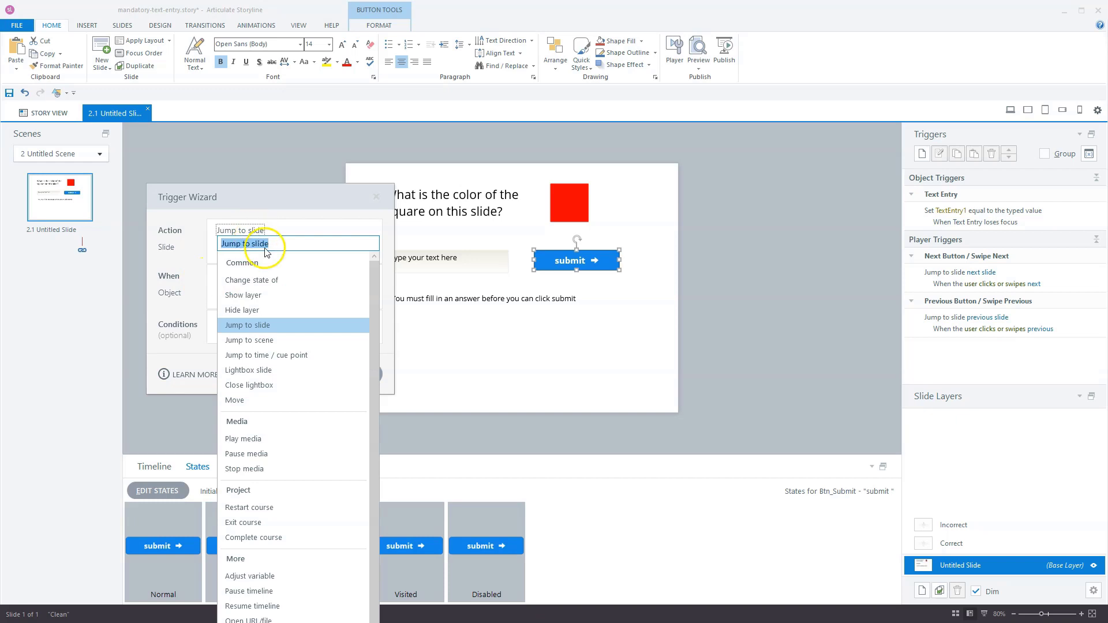
{"action": "left_click", "coordinate": [249, 295]}
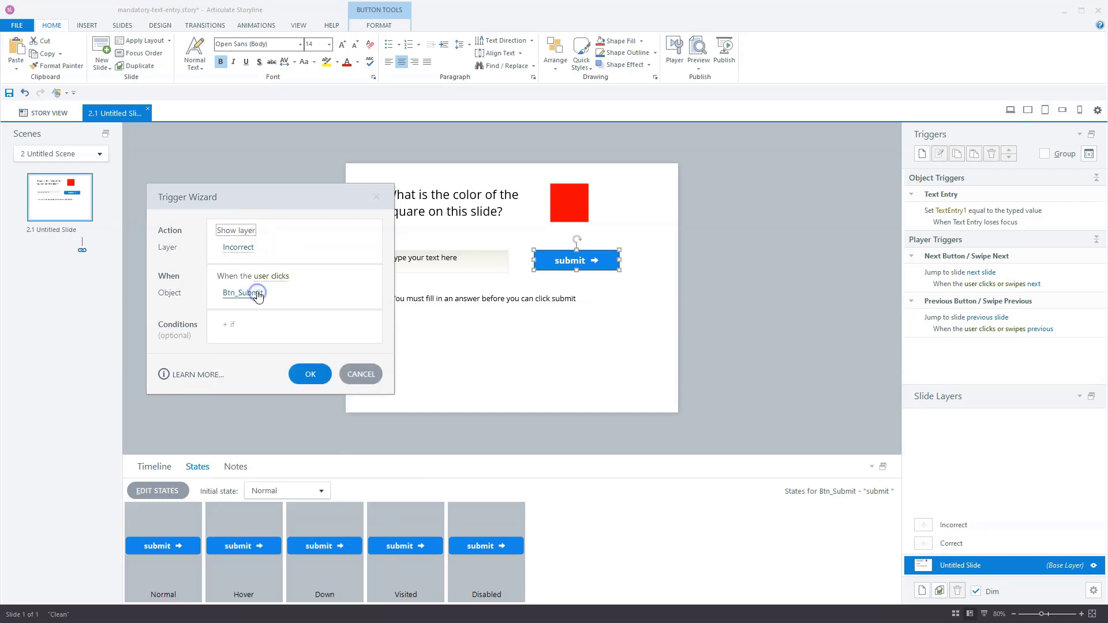
{"action": "left_click", "coordinate": [238, 247]}
{"action": "left_click", "coordinate": [247, 333]}
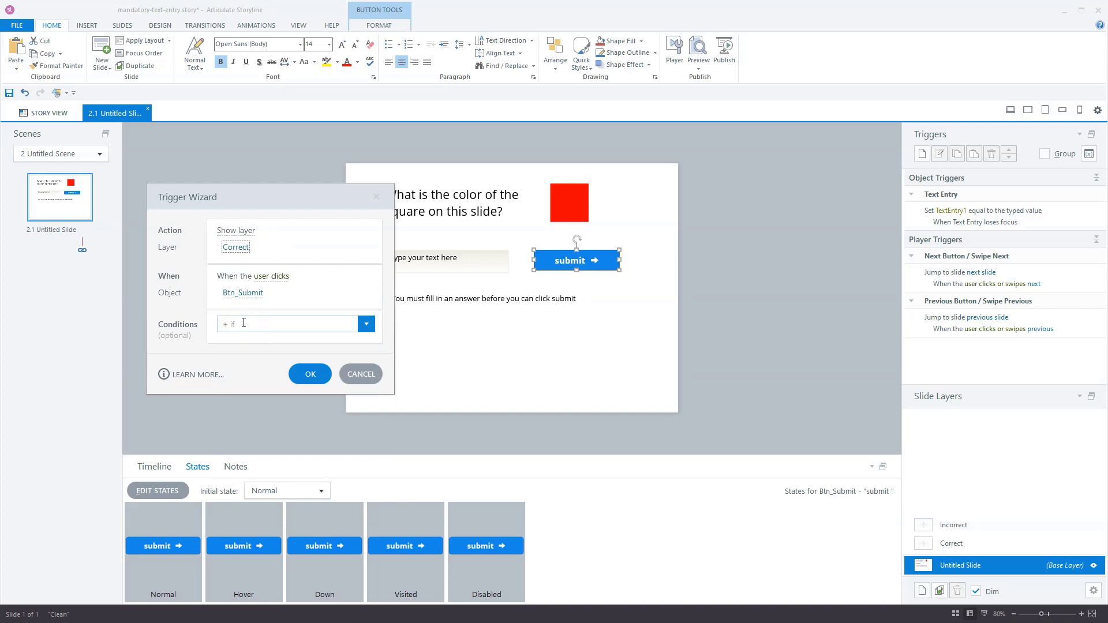
Step: Add the condition TextEntry1 equals 'red' (ignore case) and save the trigger
{"action": "left_click", "coordinate": [244, 324]}
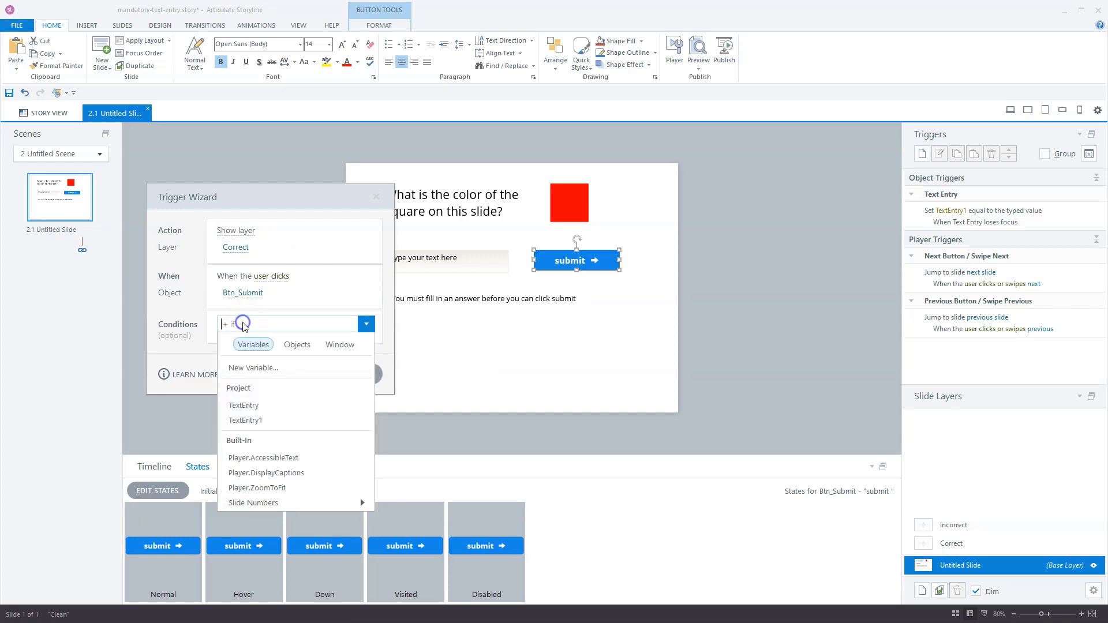
{"action": "left_click", "coordinate": [259, 420]}
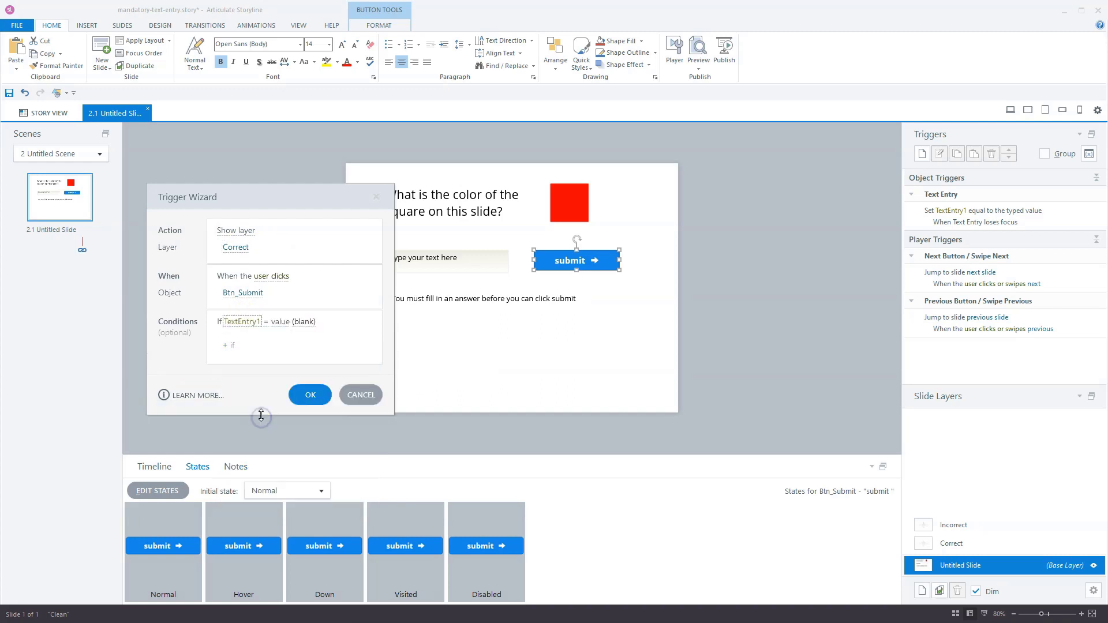
{"action": "left_click", "coordinate": [267, 322]}
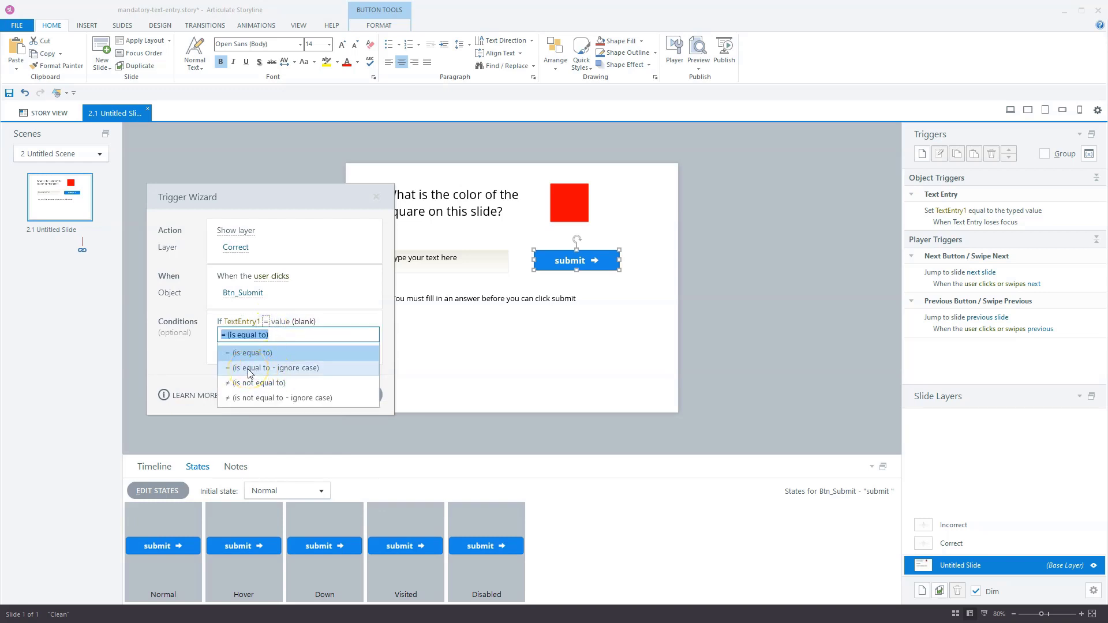
{"action": "left_click", "coordinate": [269, 374]}
{"action": "left_click", "coordinate": [303, 322]}
{"action": "left_click", "coordinate": [266, 370]}
{"action": "type", "text": "red"}
{"action": "key", "text": "Return"}
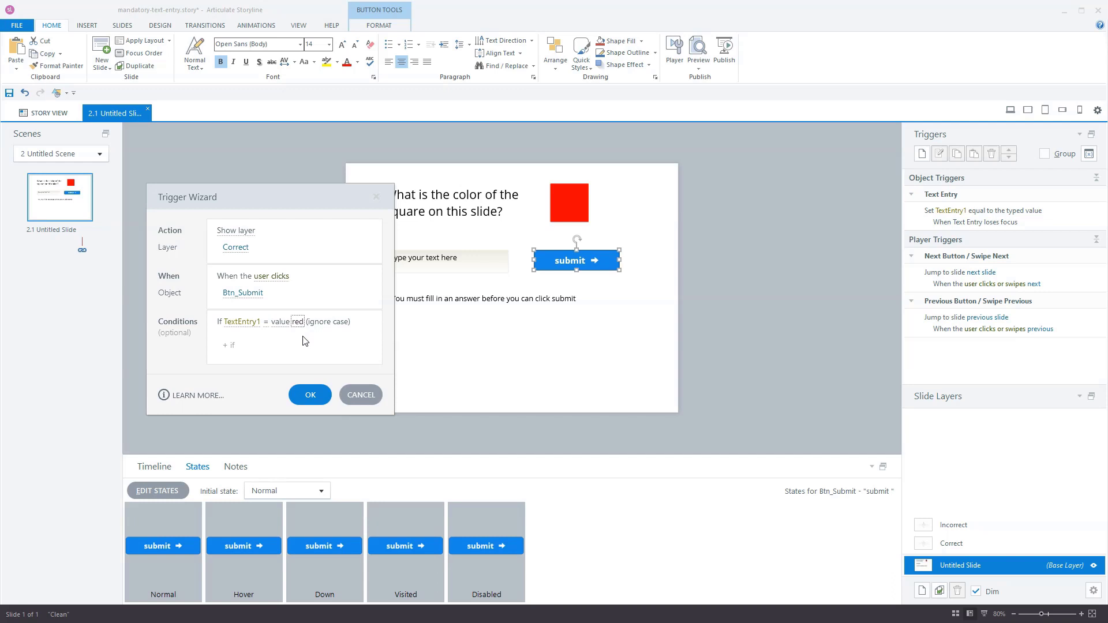
{"action": "left_click", "coordinate": [311, 396]}
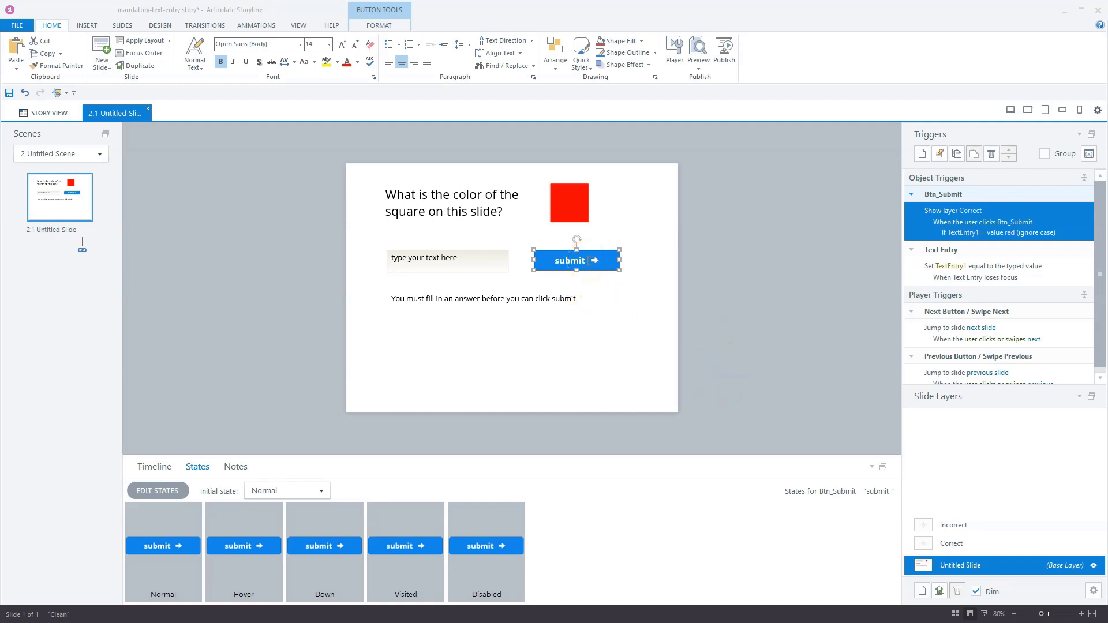
Step: Create a trigger showing the Incorrect layer when TextEntry1 is not equal to 'red' (ignore case)
{"action": "left_click", "coordinate": [922, 153]}
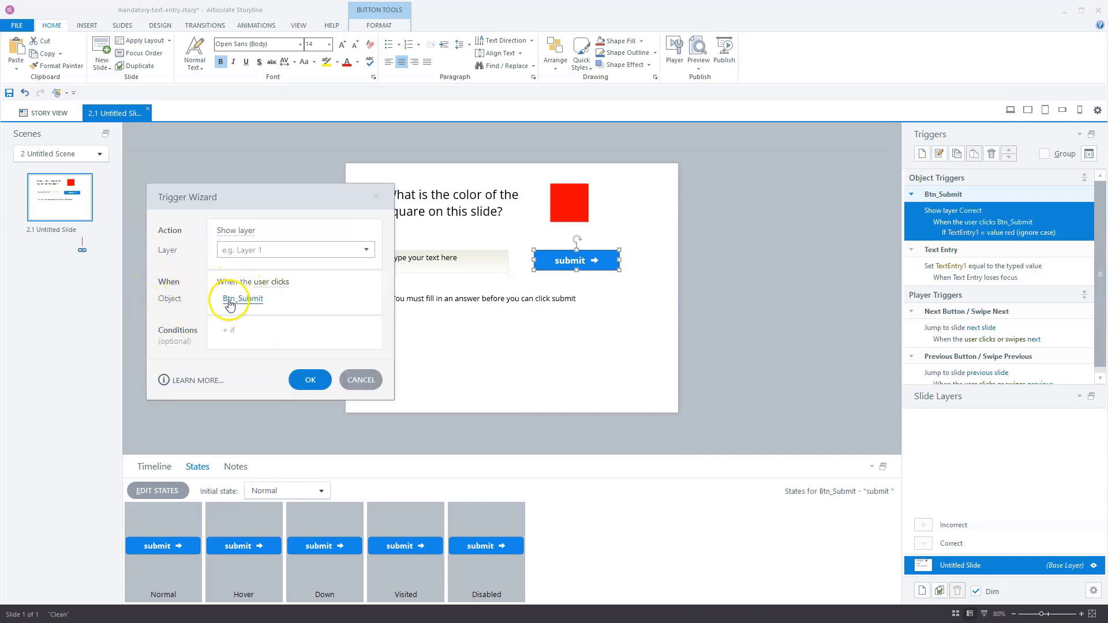
{"action": "left_click", "coordinate": [256, 249]}
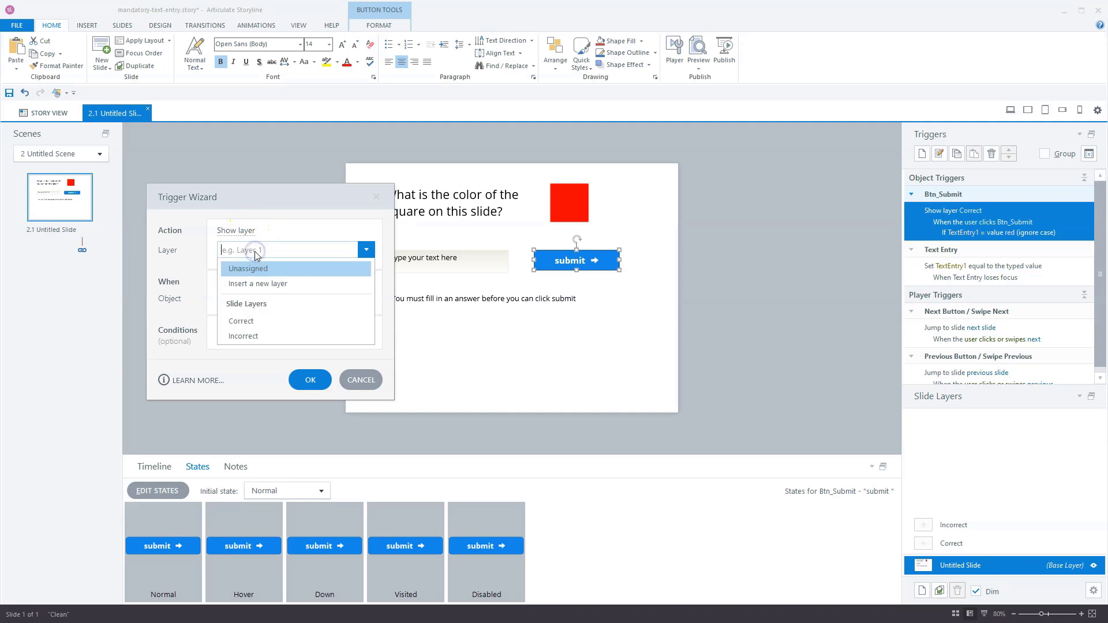
{"action": "left_click", "coordinate": [253, 337]}
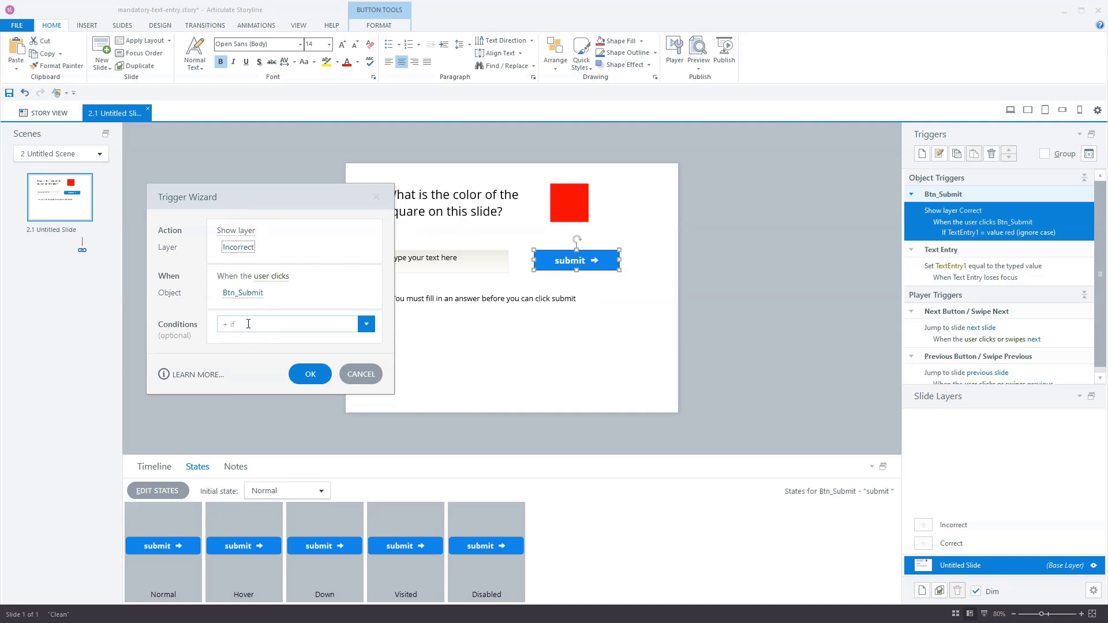
{"action": "left_click", "coordinate": [248, 325]}
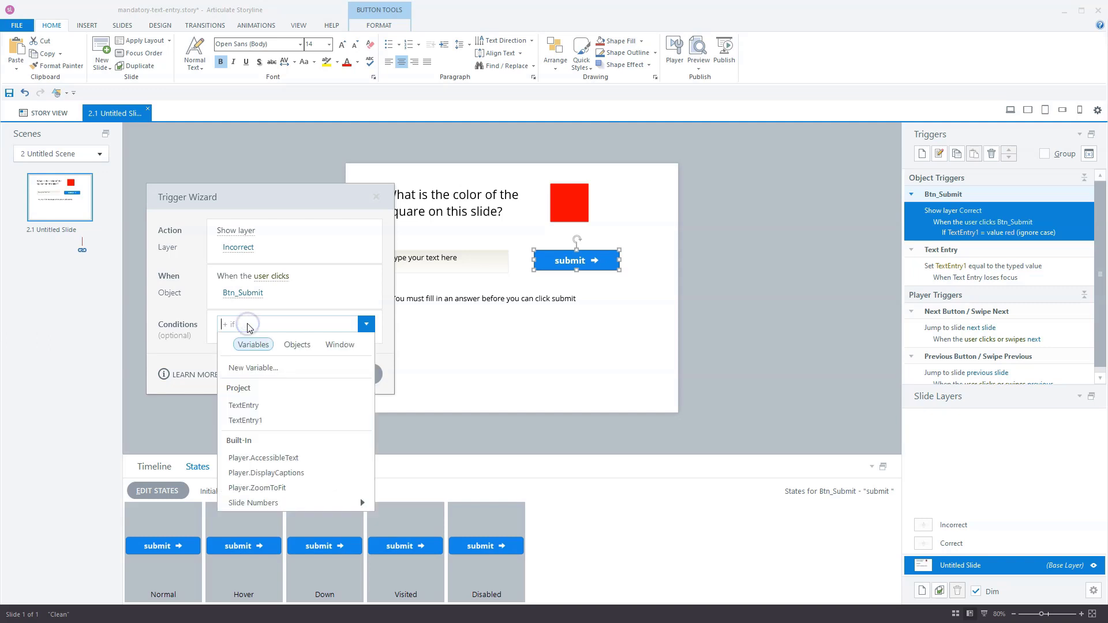
{"action": "left_click", "coordinate": [265, 414]}
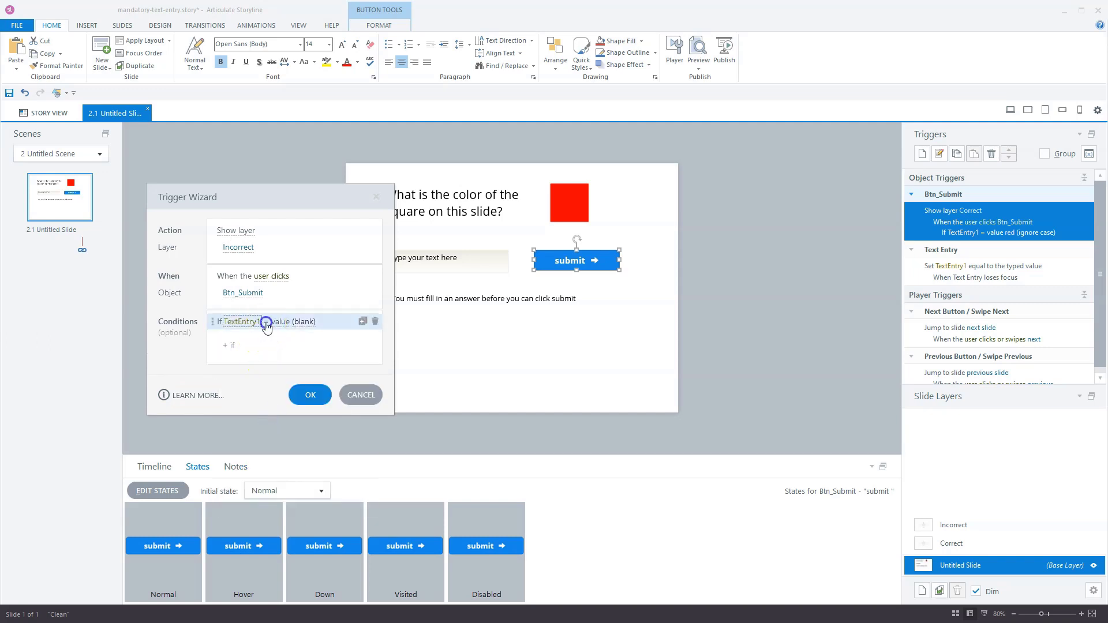
{"action": "left_click", "coordinate": [266, 322]}
{"action": "left_click", "coordinate": [269, 398]}
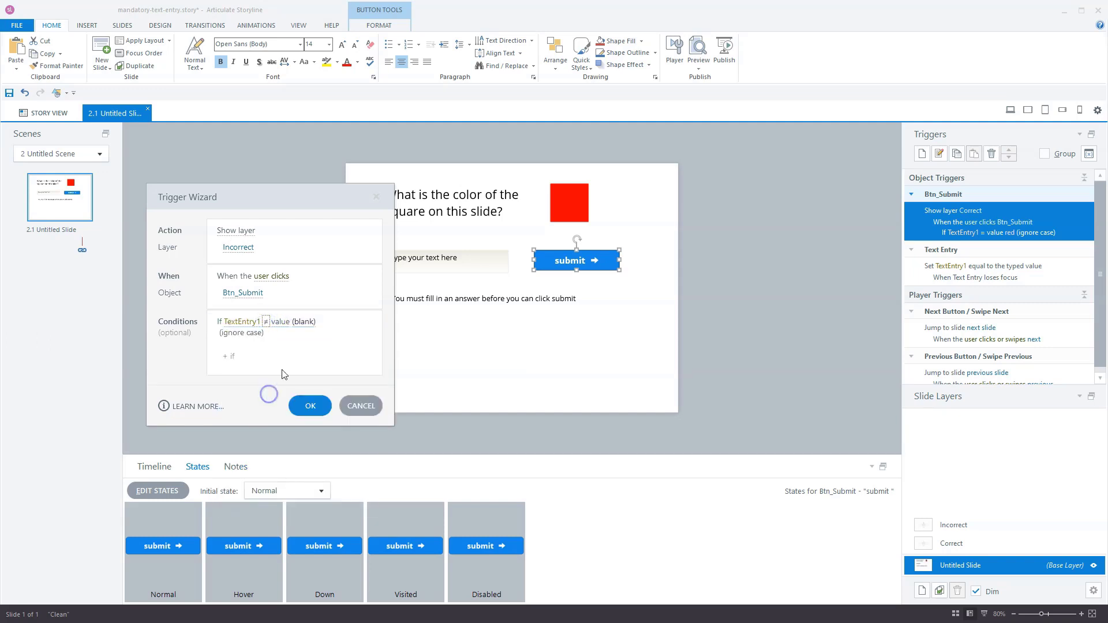
{"action": "left_click", "coordinate": [304, 322]}
{"action": "type", "text": "red"}
{"action": "left_click", "coordinate": [256, 386]}
Step: Add a second condition, TextEntry1 not blank, and save the Incorrect trigger
{"action": "left_click", "coordinate": [246, 343]}
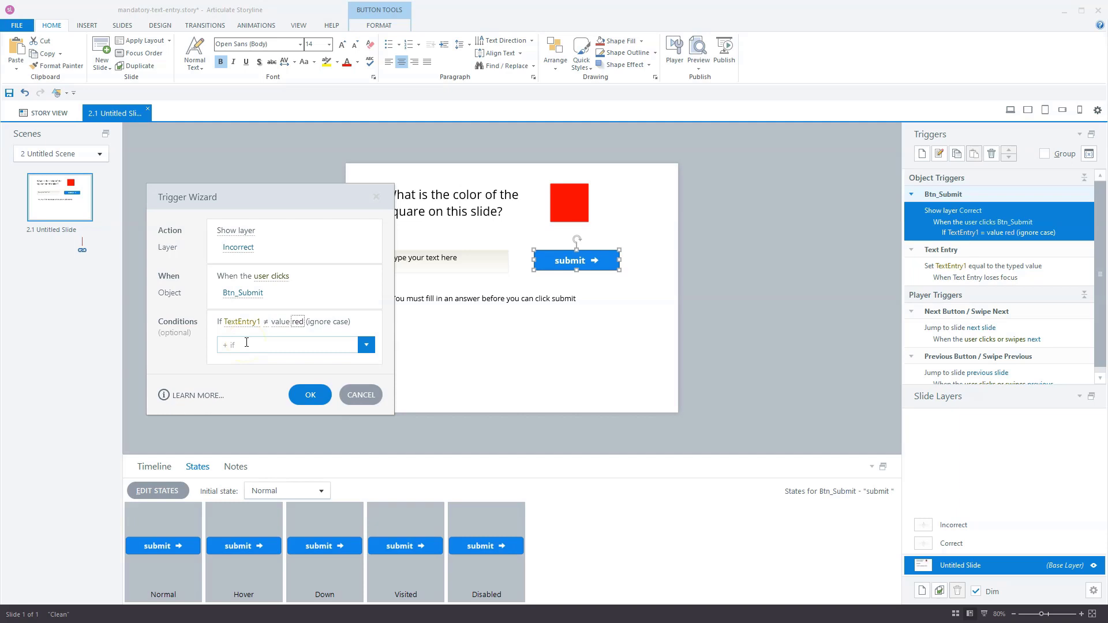
{"action": "left_click", "coordinate": [247, 342]}
{"action": "left_click", "coordinate": [277, 440]}
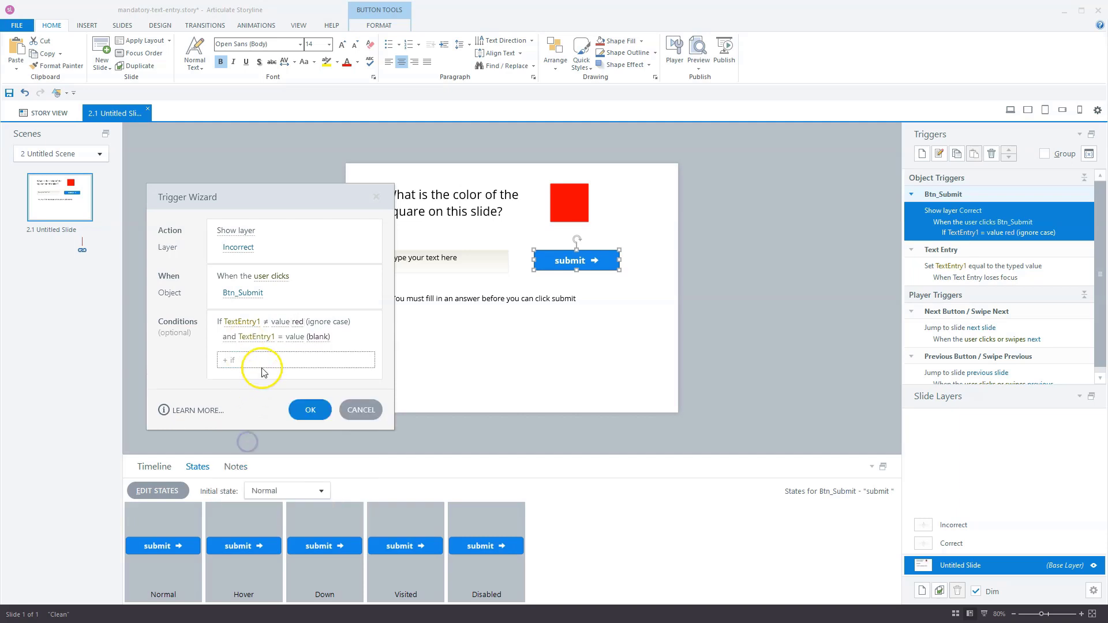
{"action": "left_click", "coordinate": [280, 337]}
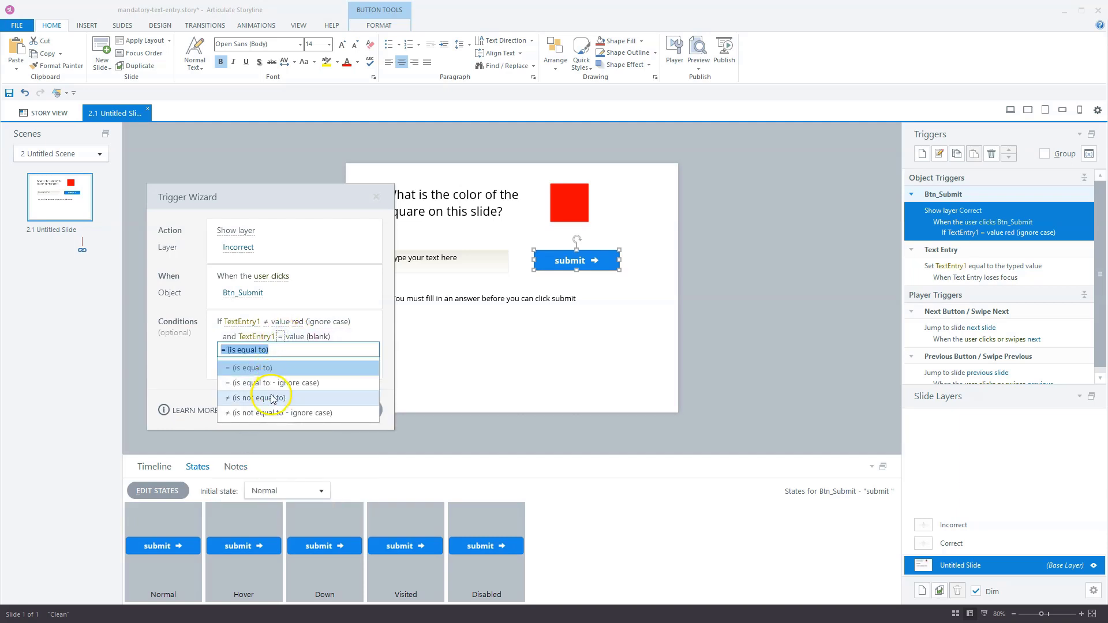
{"action": "left_click", "coordinate": [273, 398]}
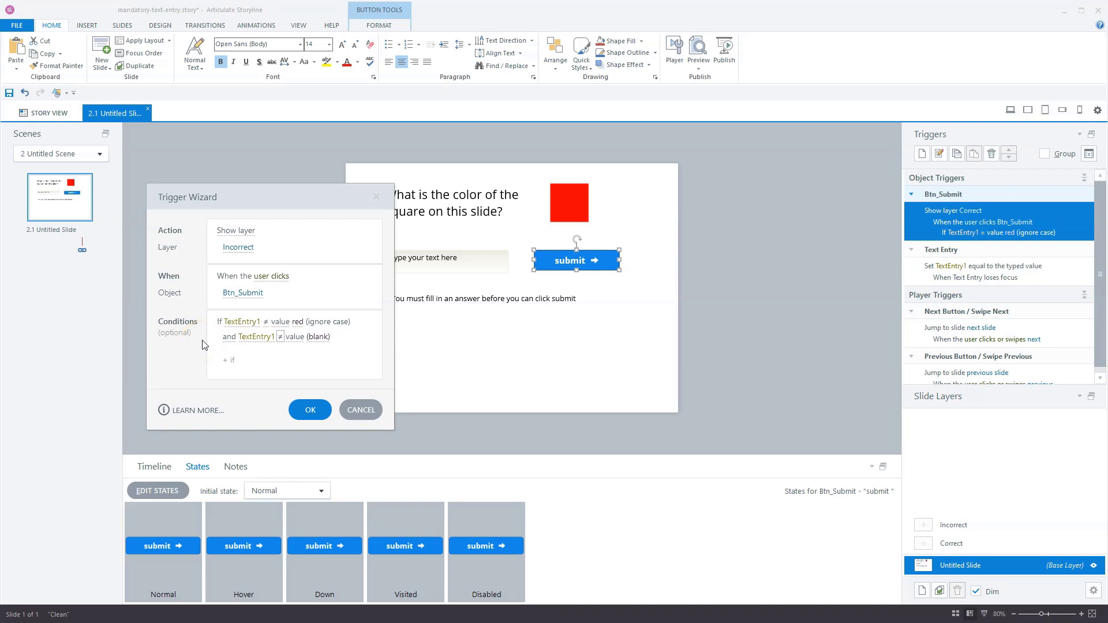
{"action": "left_click", "coordinate": [304, 408]}
{"action": "left_click", "coordinate": [306, 408]}
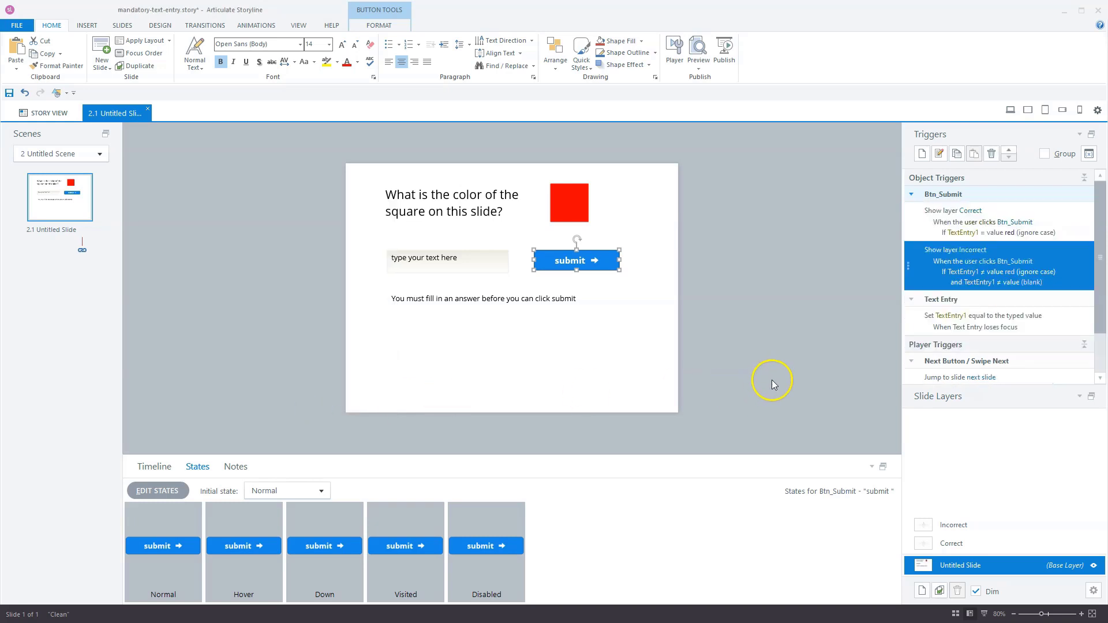
{"action": "left_click", "coordinate": [698, 67]}
{"action": "left_click", "coordinate": [682, 85]}
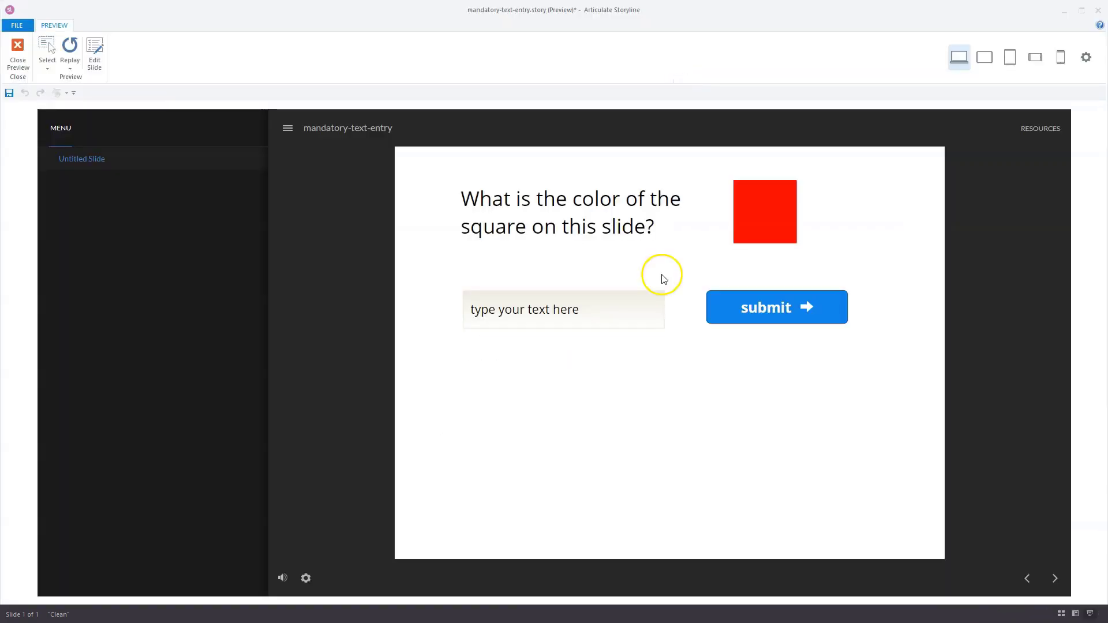
{"action": "left_click", "coordinate": [587, 315]}
{"action": "type", "text": "red"}
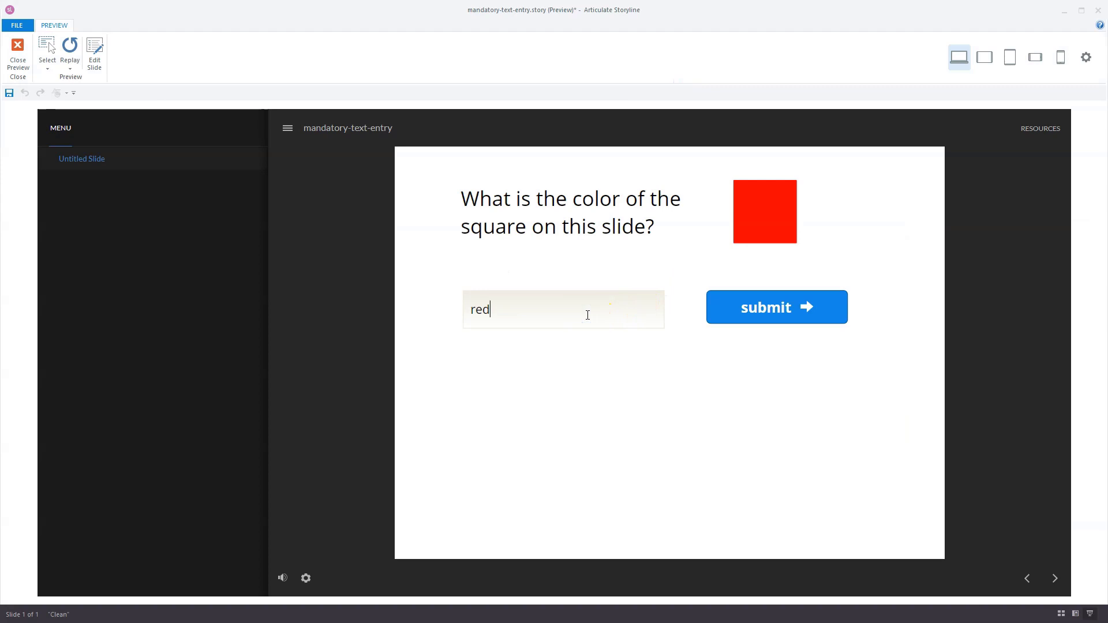
{"action": "left_click", "coordinate": [747, 310]}
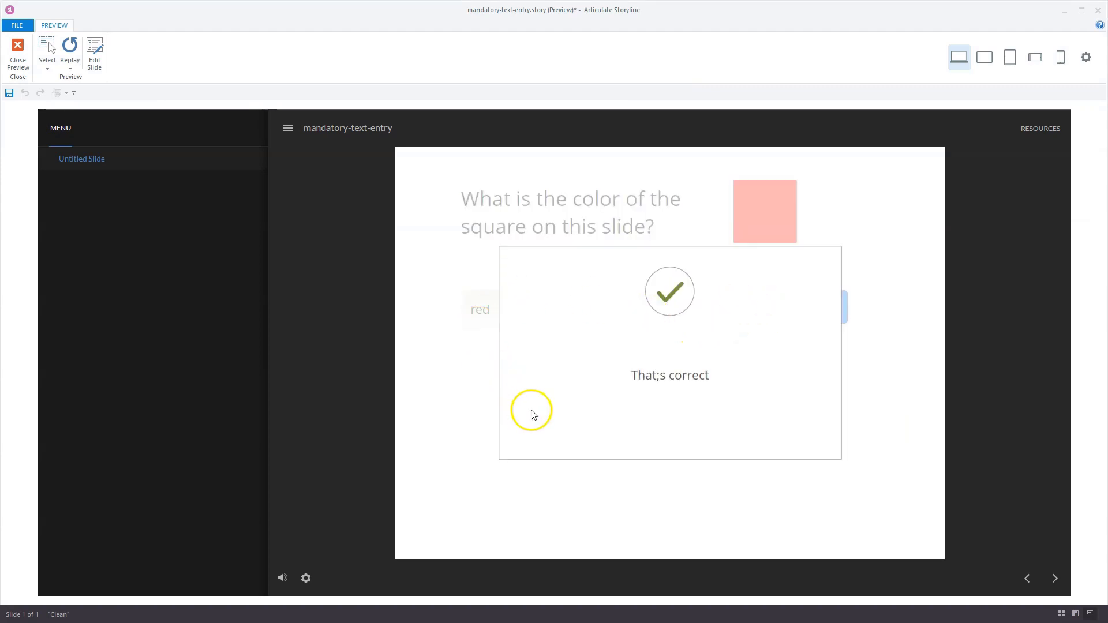
{"action": "left_click", "coordinate": [70, 67]}
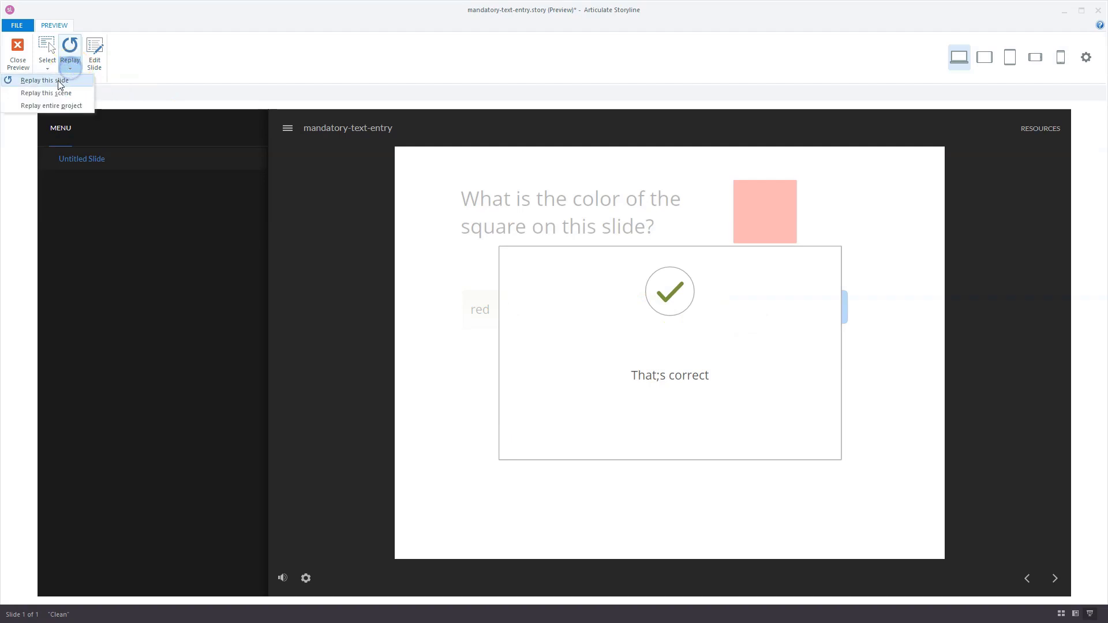
{"action": "left_click", "coordinate": [47, 81]}
{"action": "left_click", "coordinate": [522, 308]}
{"action": "type", "text": "b"}
{"action": "left_click", "coordinate": [830, 322]}
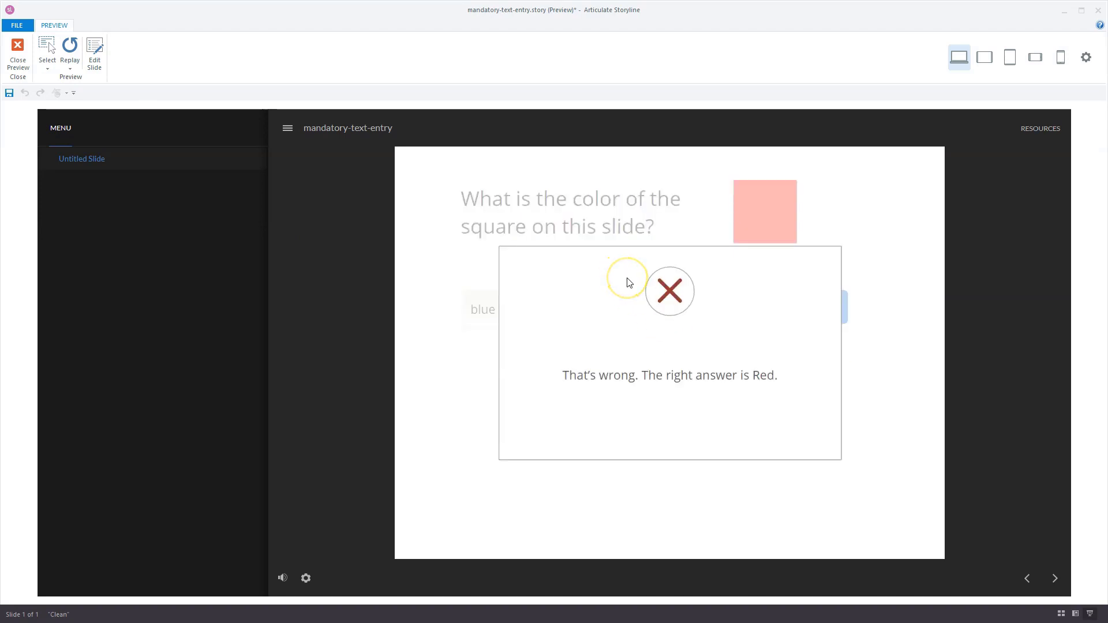
{"action": "left_click", "coordinate": [70, 69]}
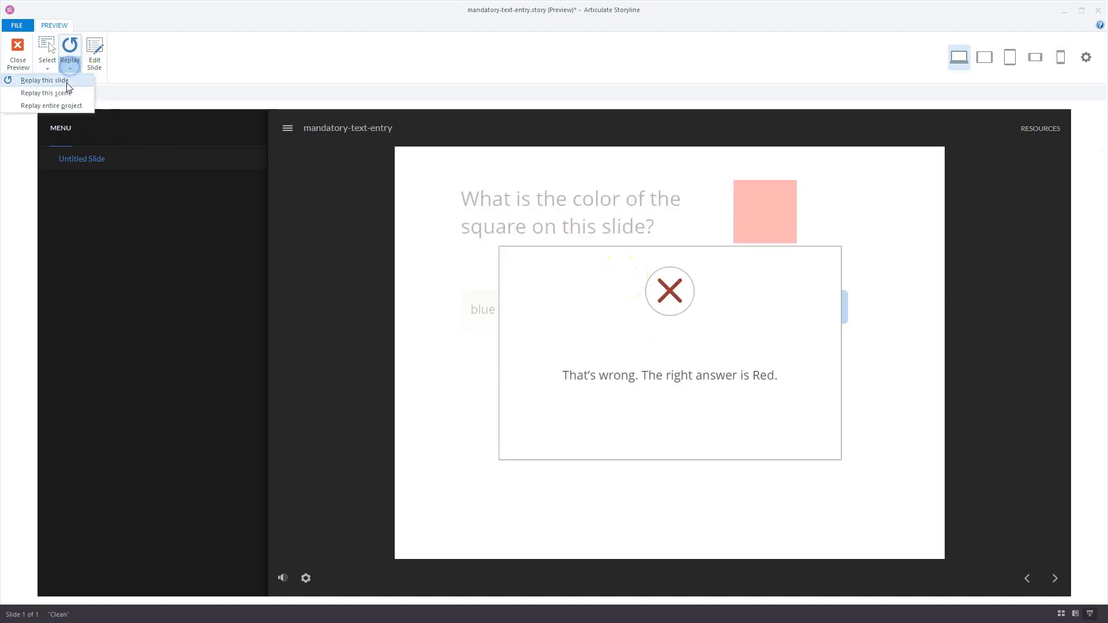
{"action": "left_click", "coordinate": [67, 81]}
{"action": "left_click", "coordinate": [544, 307]}
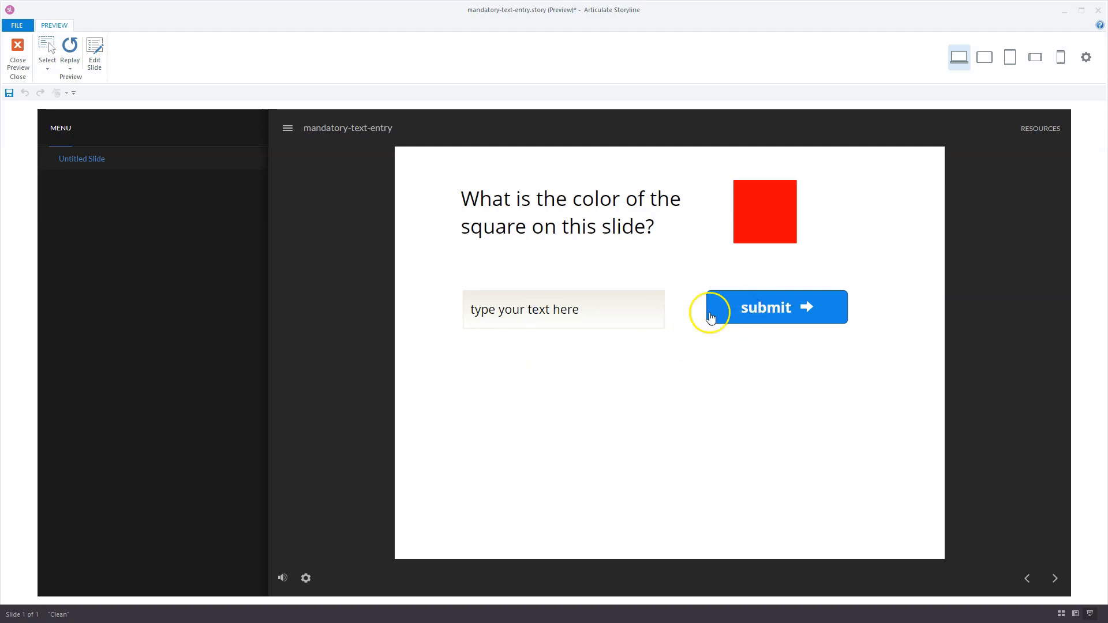
{"action": "left_click", "coordinate": [23, 55]}
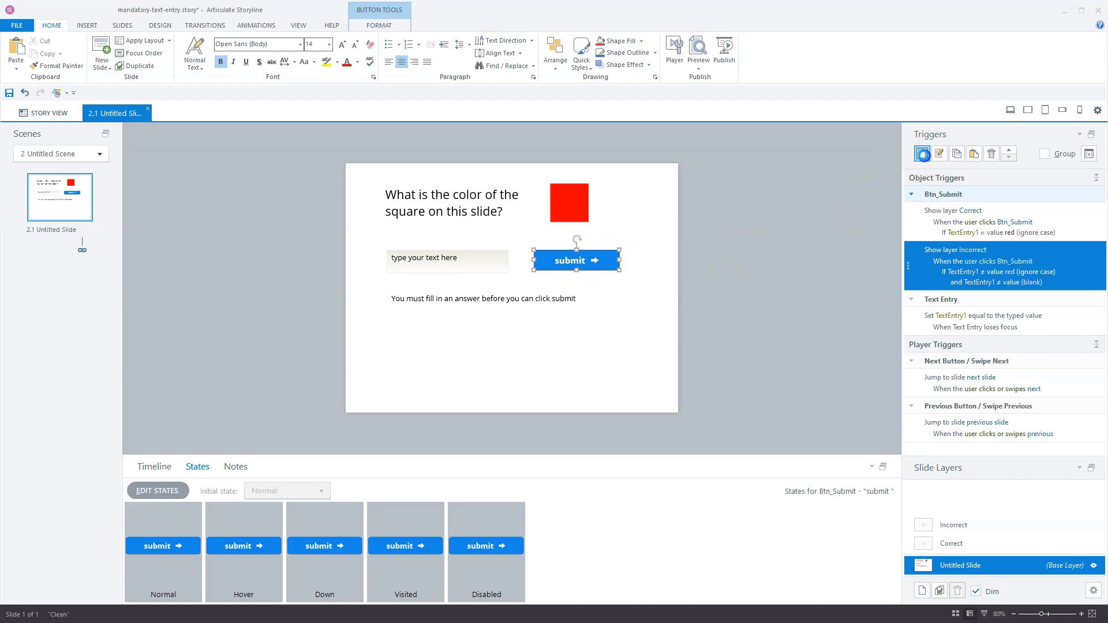
Step: Draft a Btn_Submit trigger changing Text Box 1 to Normal, conditioned on TextEntry1 being blank
{"action": "left_click", "coordinate": [922, 155]}
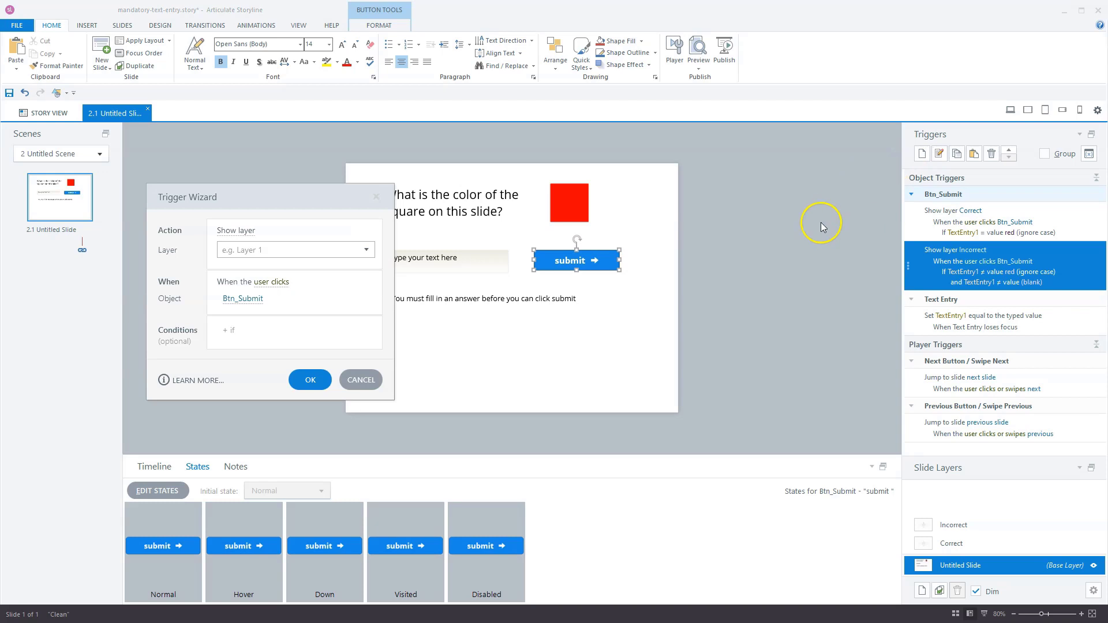
{"action": "left_click", "coordinate": [237, 231]}
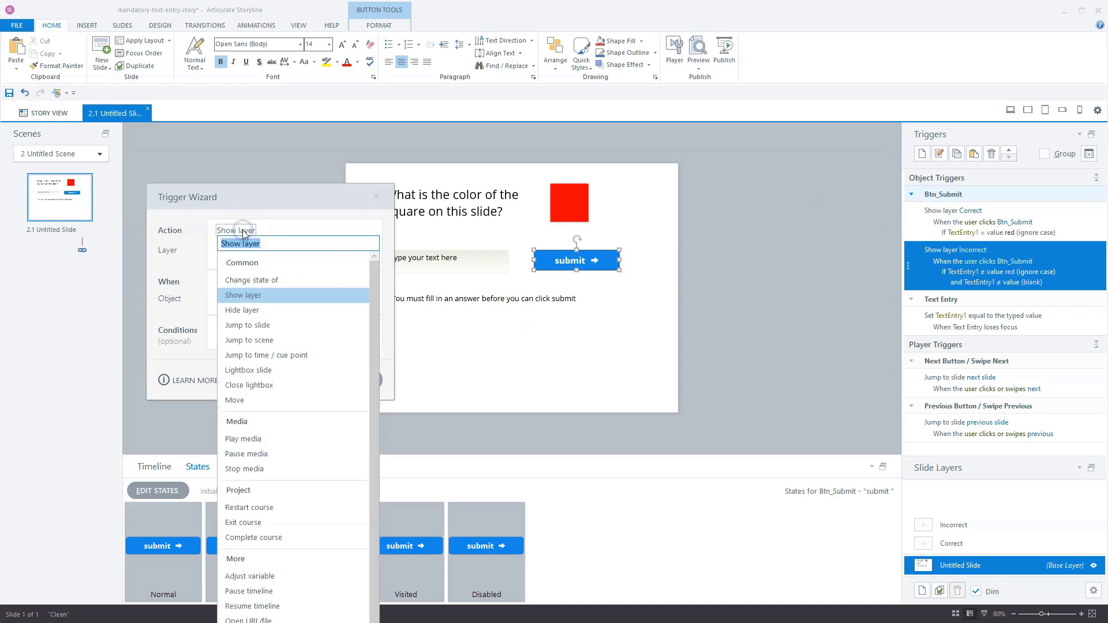
{"action": "left_click", "coordinate": [260, 281]}
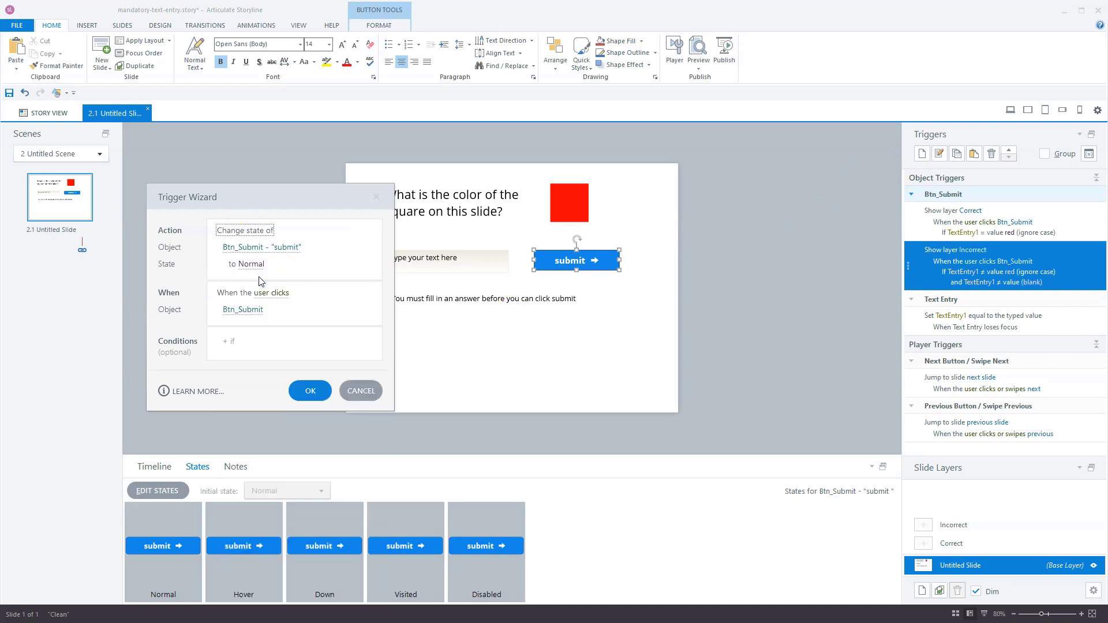
{"action": "left_click", "coordinate": [263, 248]}
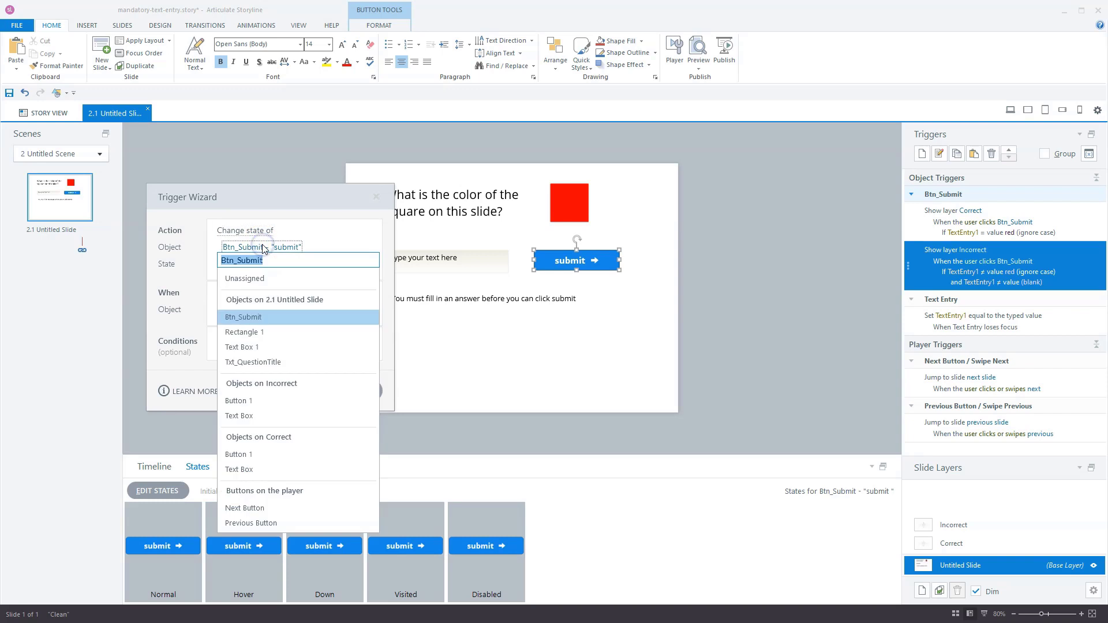
{"action": "left_click", "coordinate": [259, 347]}
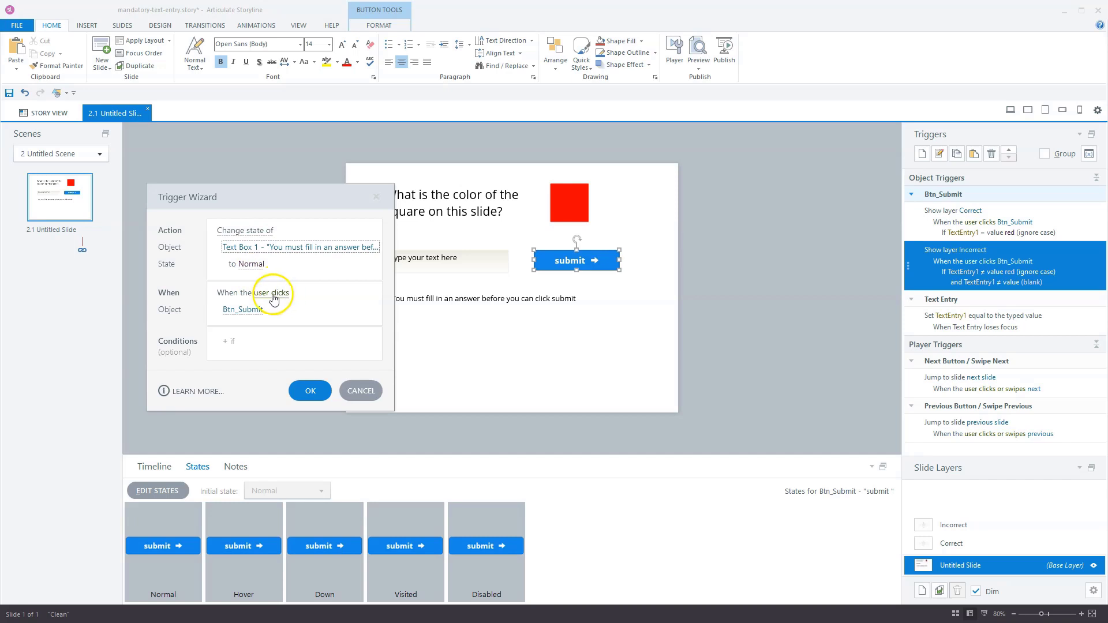
{"action": "left_click", "coordinate": [232, 340]}
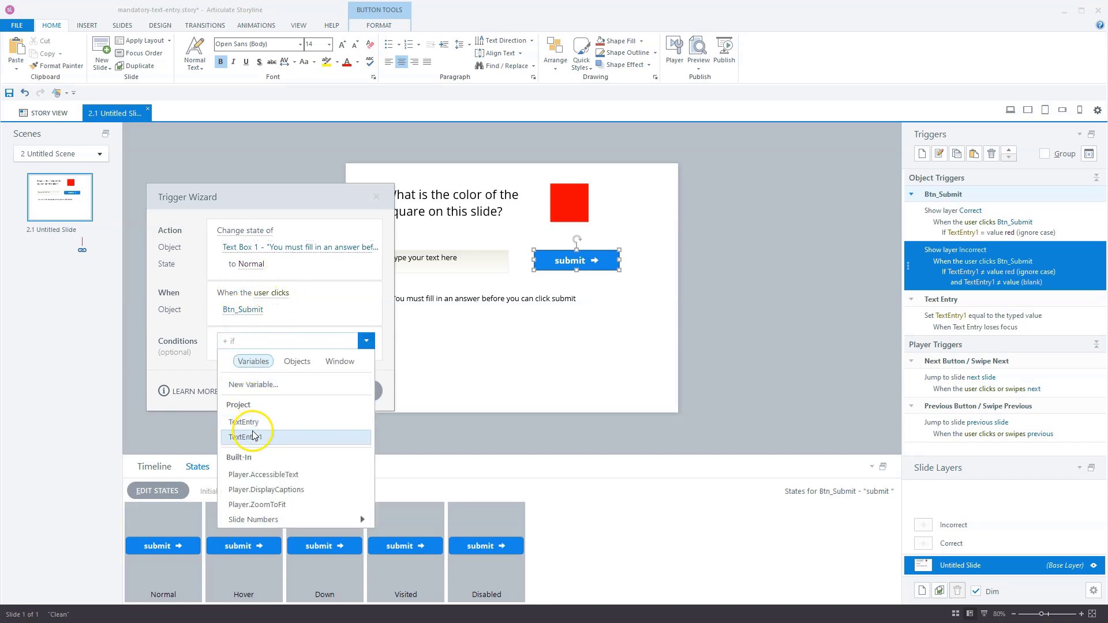
{"action": "left_click", "coordinate": [254, 436]}
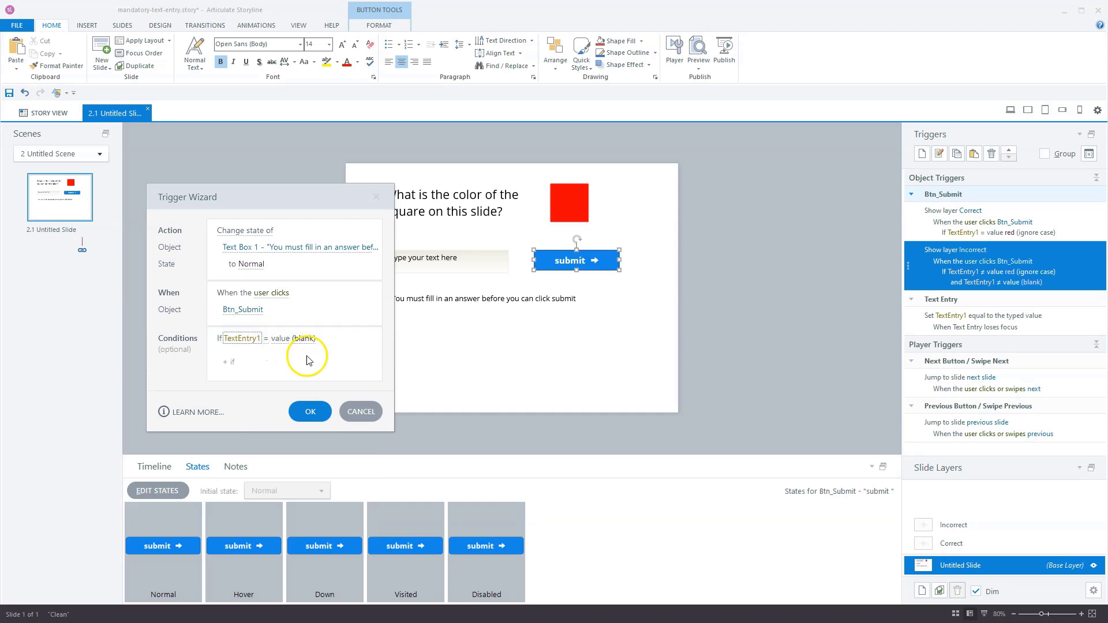